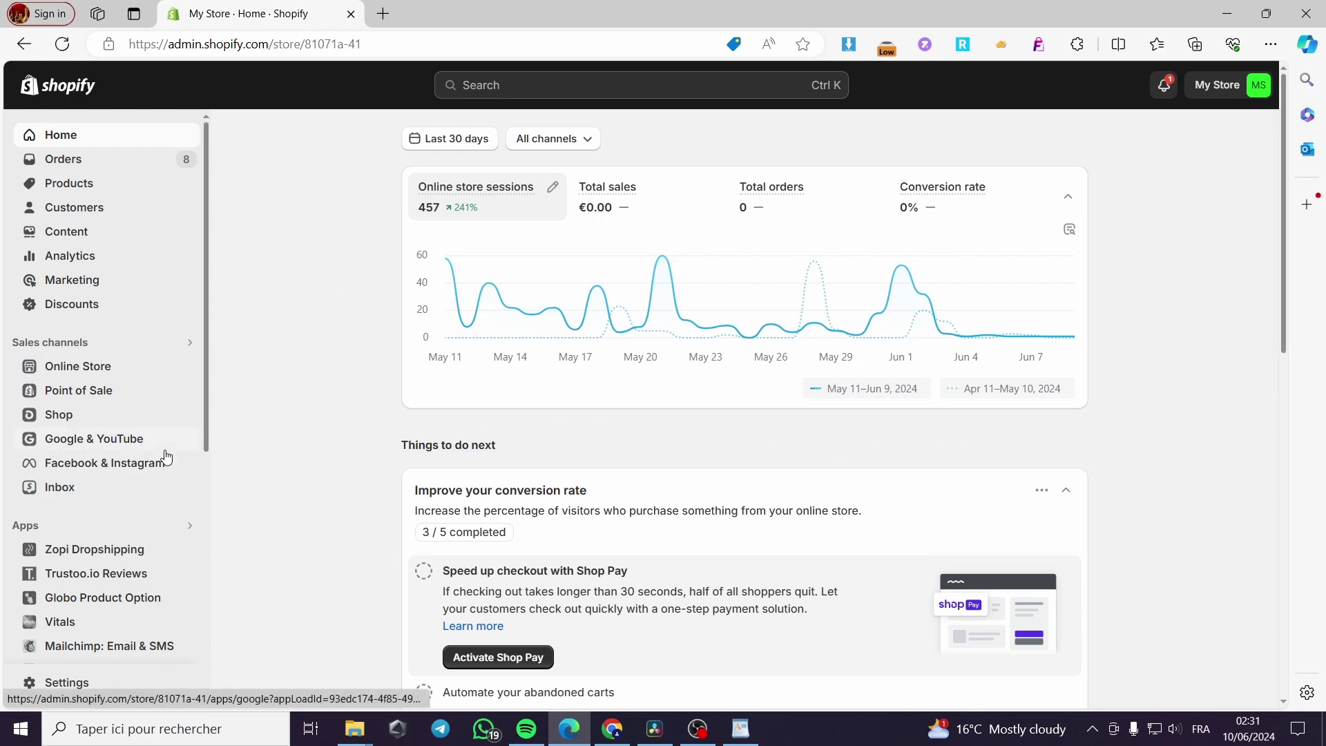
- From Online Store's themes page, open Edit code for the Craft theme
{"action": "scroll", "coordinate": [104, 428], "scroll_direction": "down", "scroll_amount": 1}
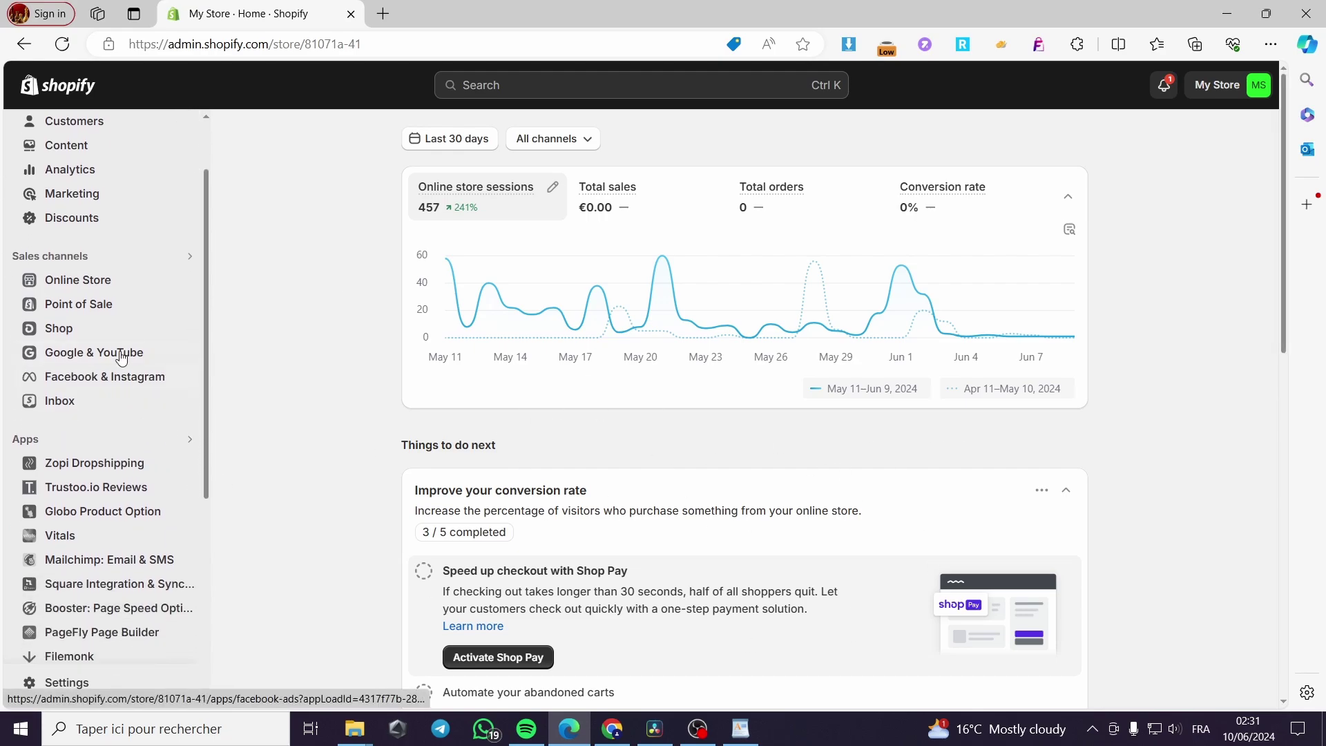
{"action": "left_click", "coordinate": [53, 288]}
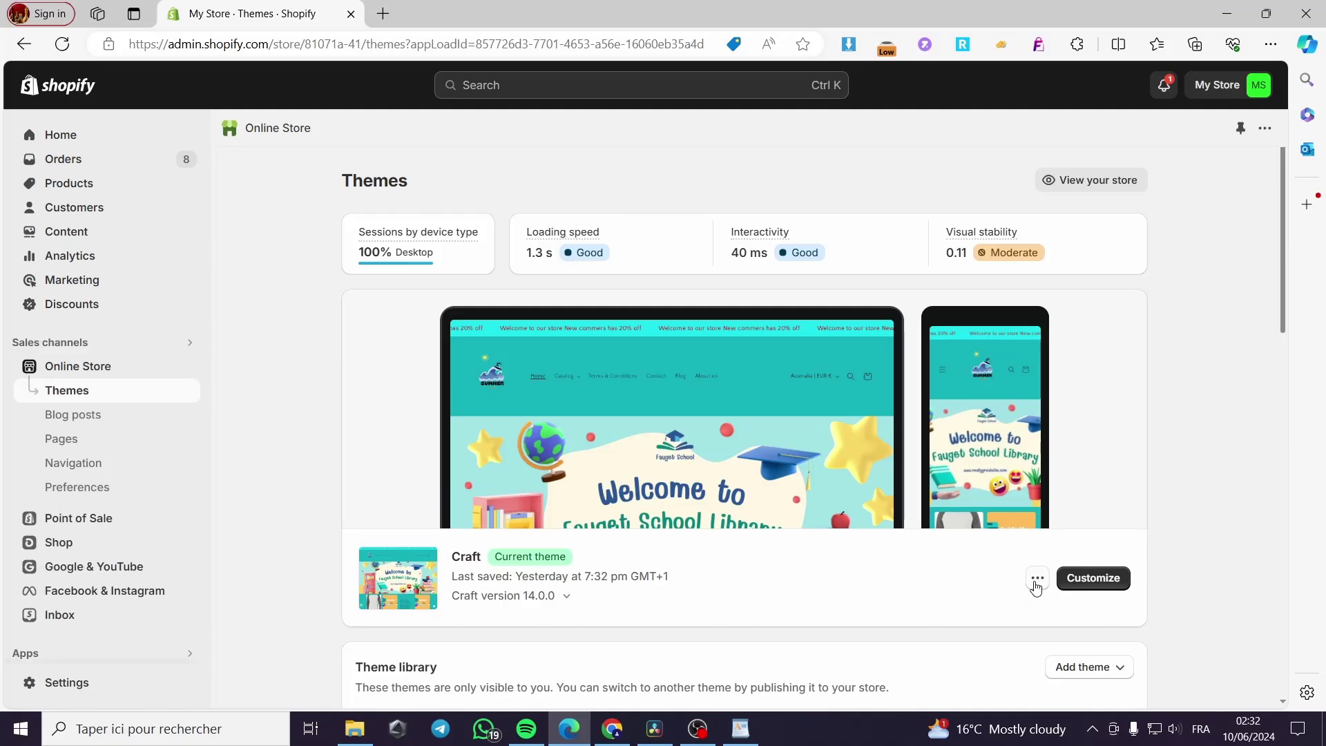
{"action": "left_click", "coordinate": [1037, 580]}
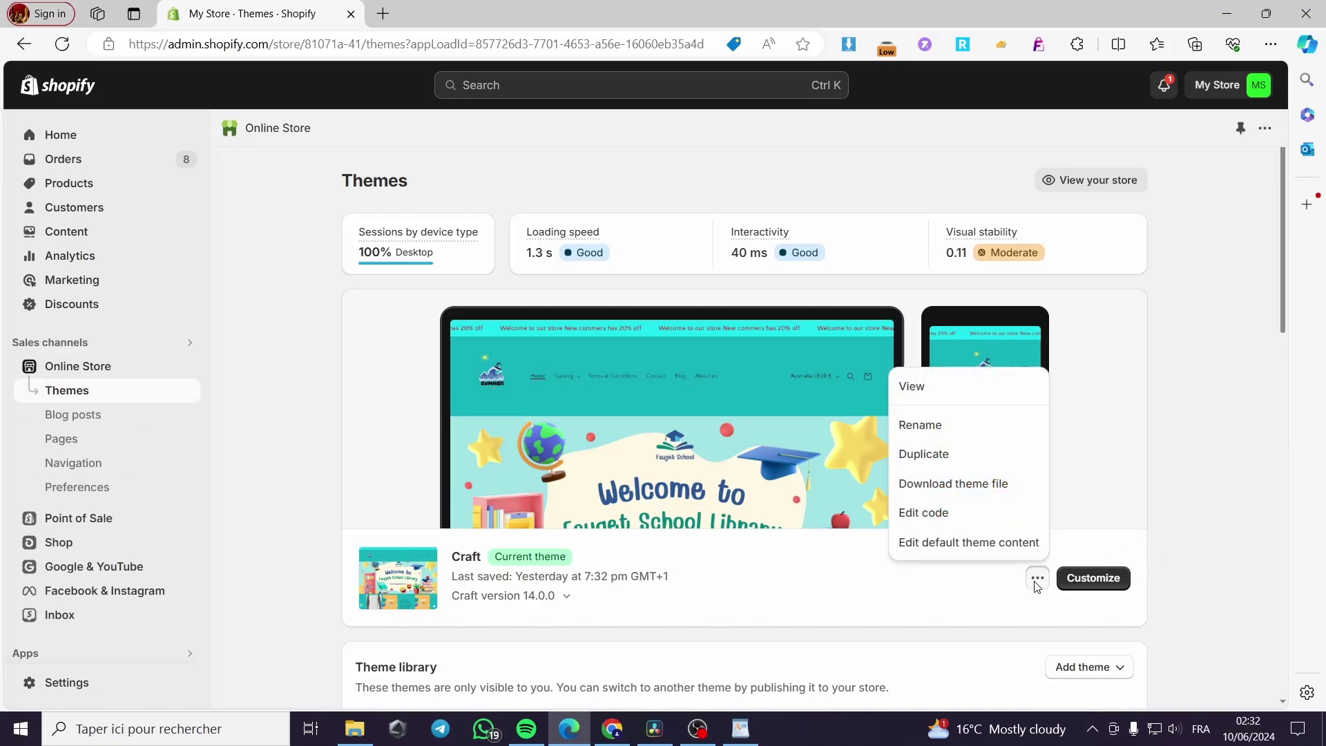
{"action": "left_click", "coordinate": [975, 520]}
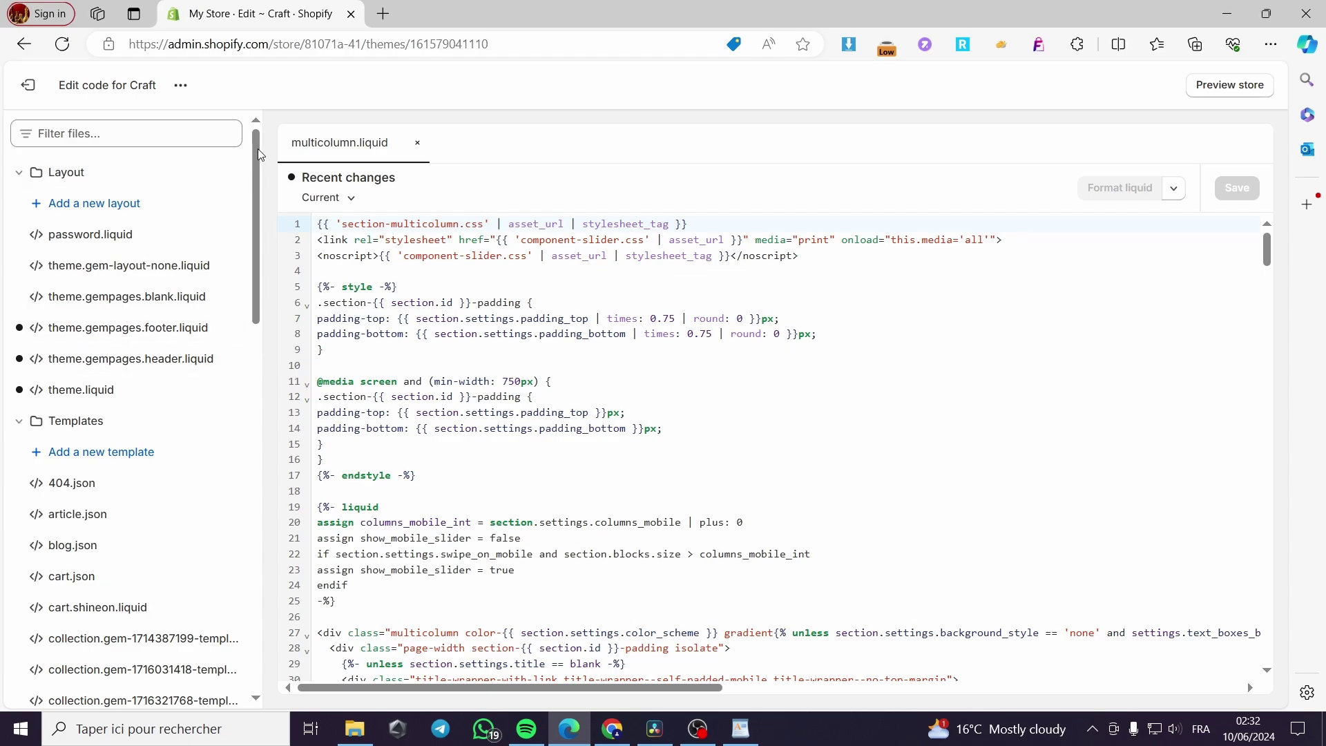
- Expand the Sections folder in the theme files and start adding a new section
{"action": "left_click_drag", "start_coordinate": [254, 146], "coordinate": [244, 542]}
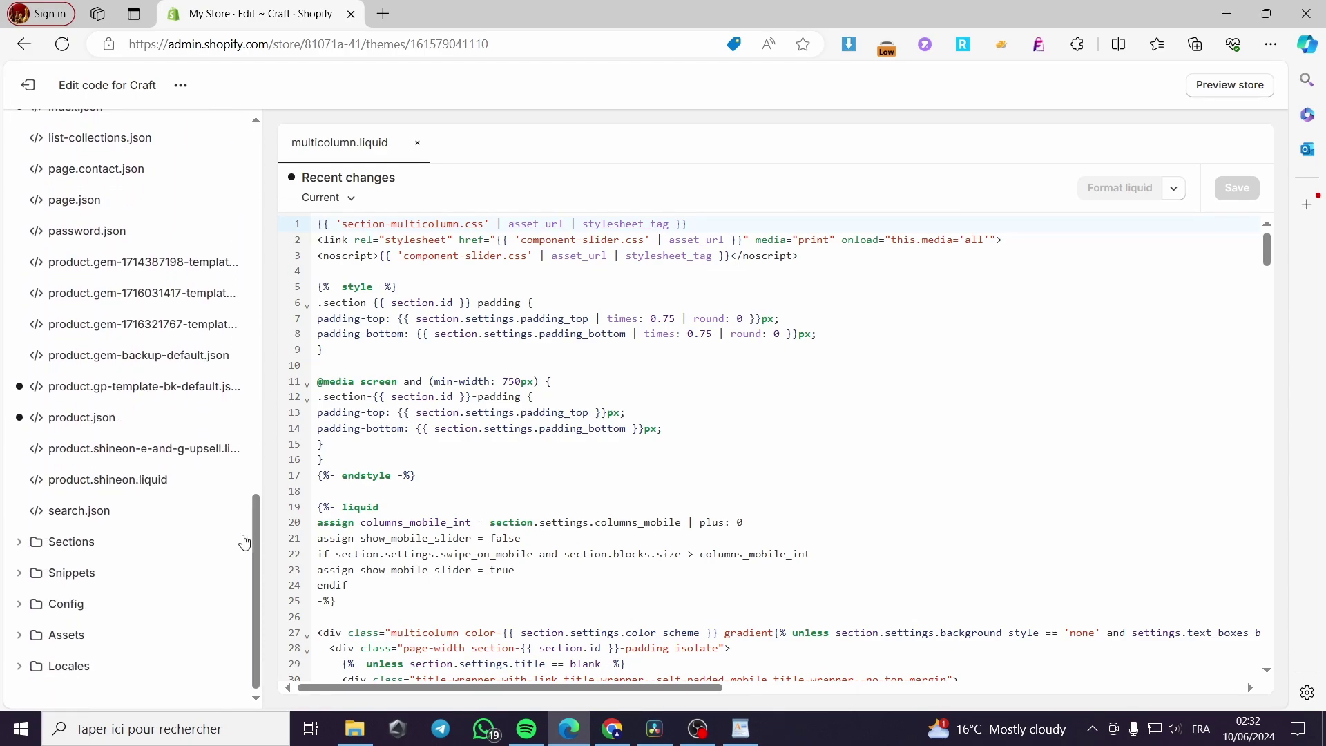
{"action": "left_click", "coordinate": [19, 542]}
{"action": "scroll", "coordinate": [83, 511], "scroll_direction": "down", "scroll_amount": 3}
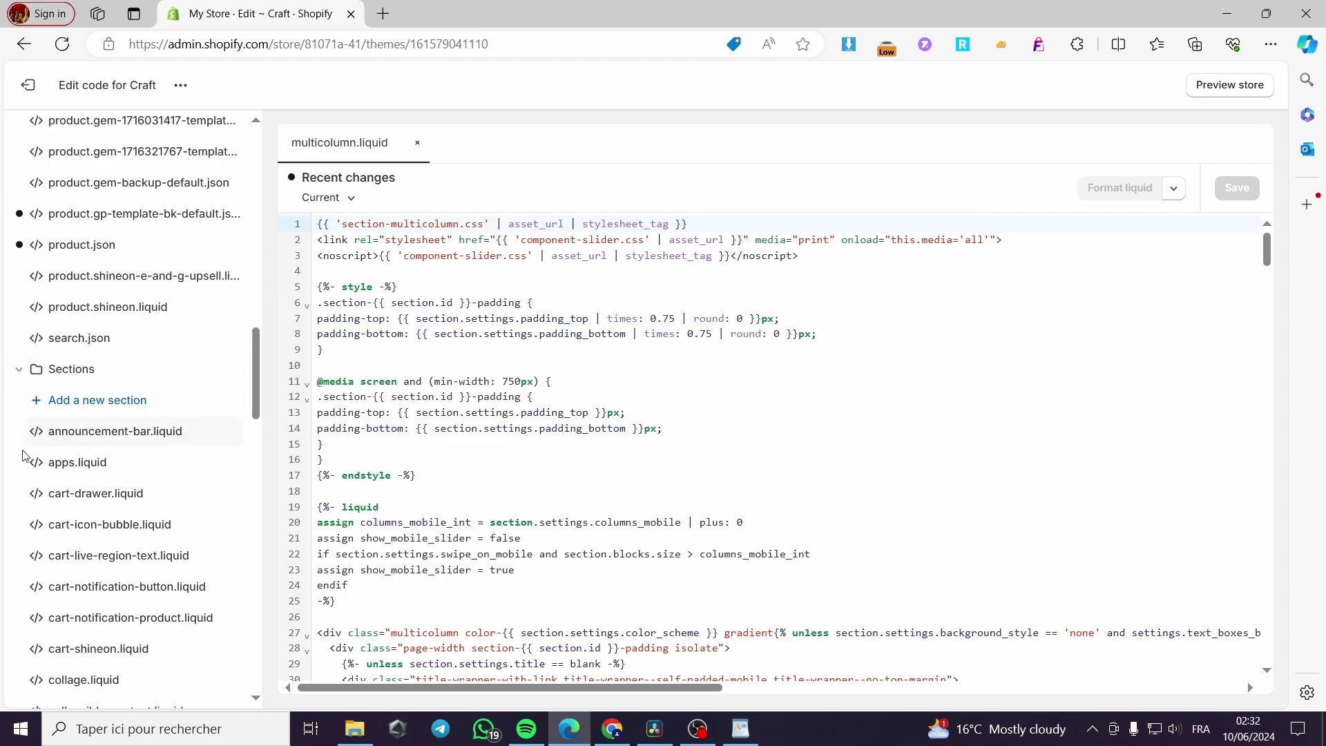
{"action": "left_click", "coordinate": [101, 406]}
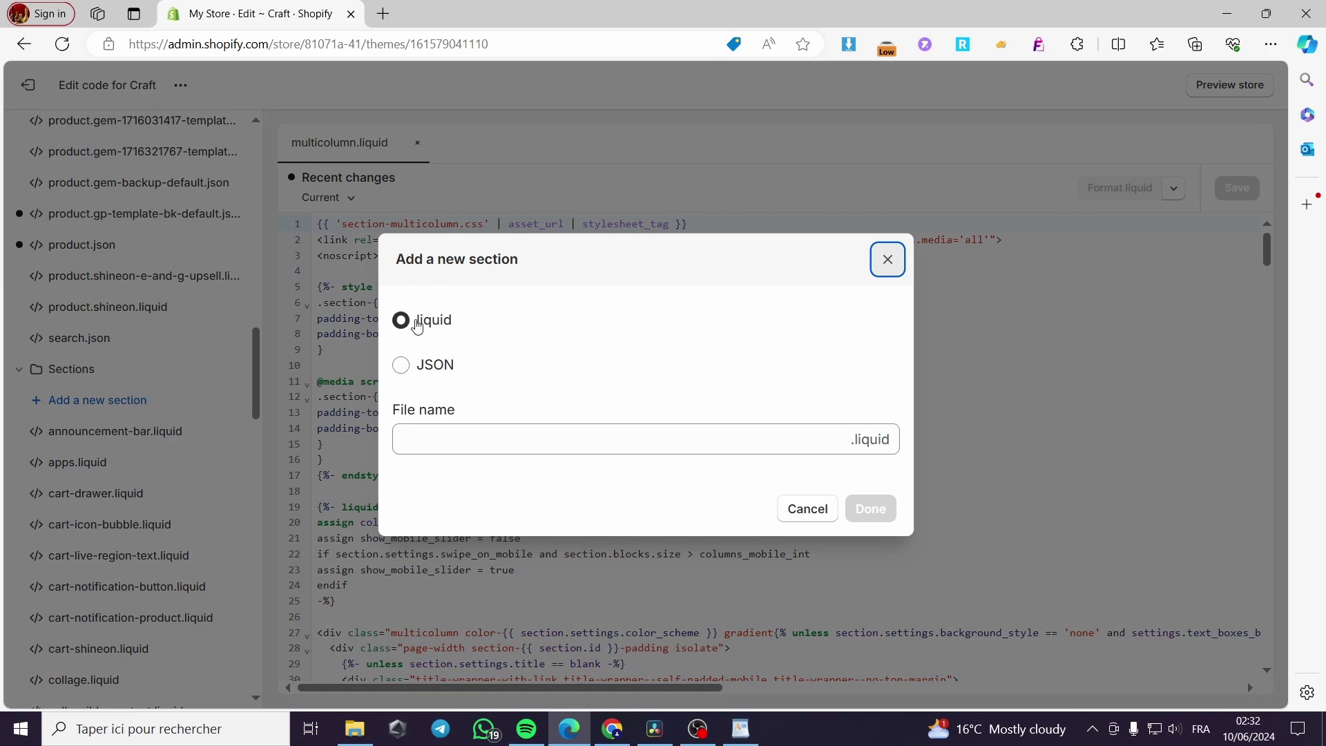
- Create the Liquid section file 'before-after-slider' and select its default template code
{"action": "left_click", "coordinate": [446, 445]}
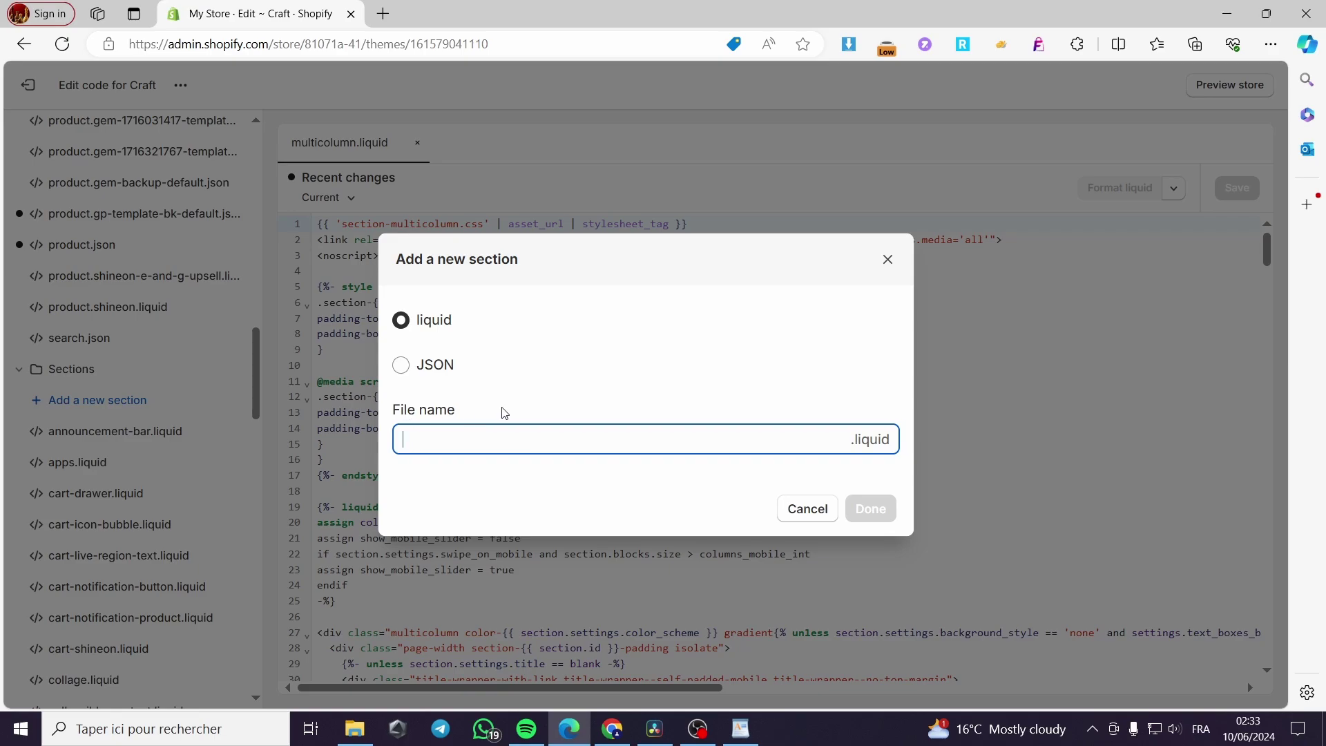
{"action": "type", "text": "af"}
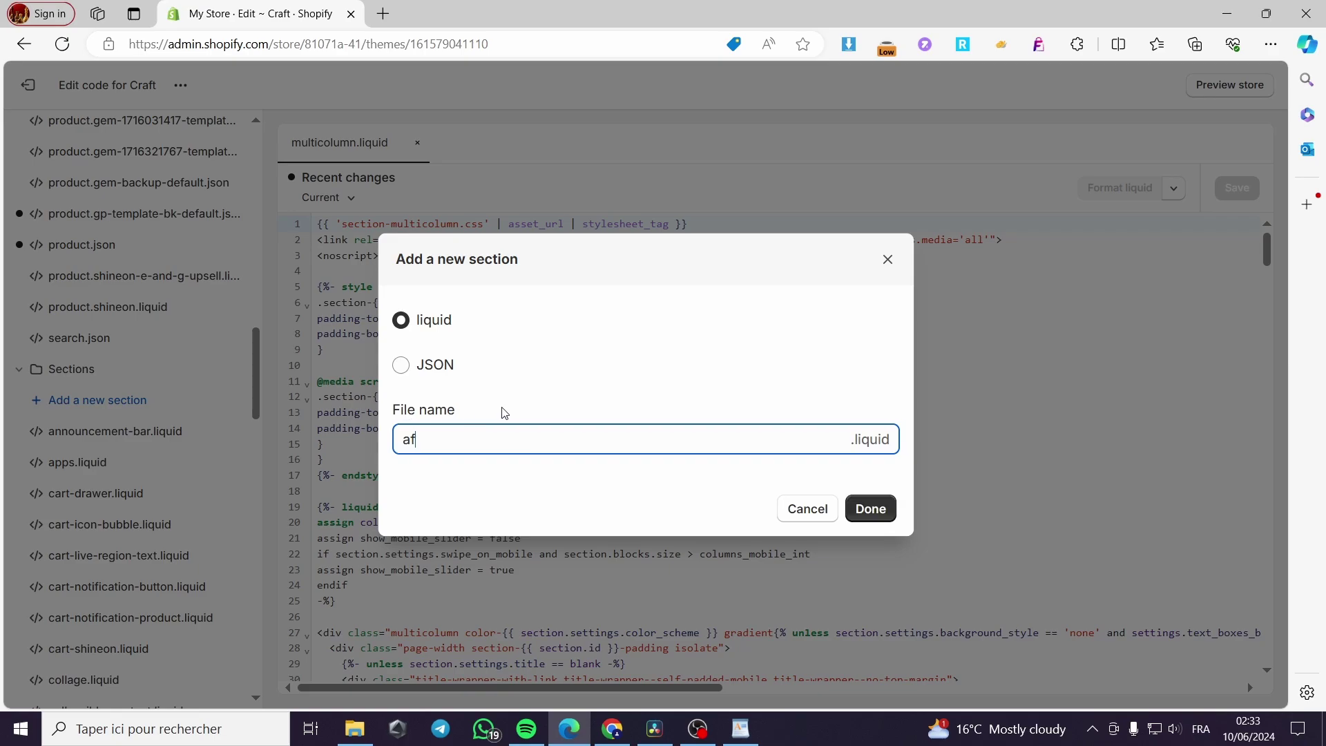
{"action": "key", "text": "BackSpace"}
{"action": "key", "text": "BackSpace"}
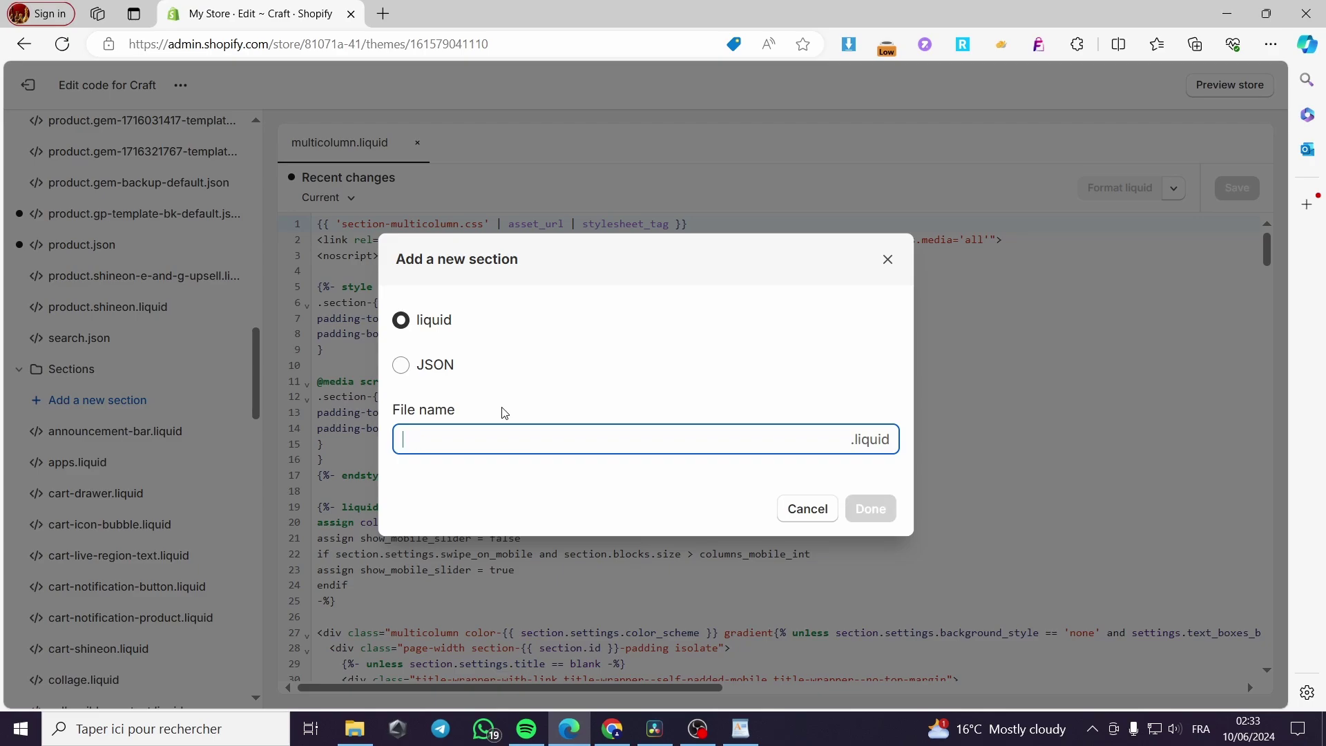
{"action": "type", "text": "before-after-slider"}
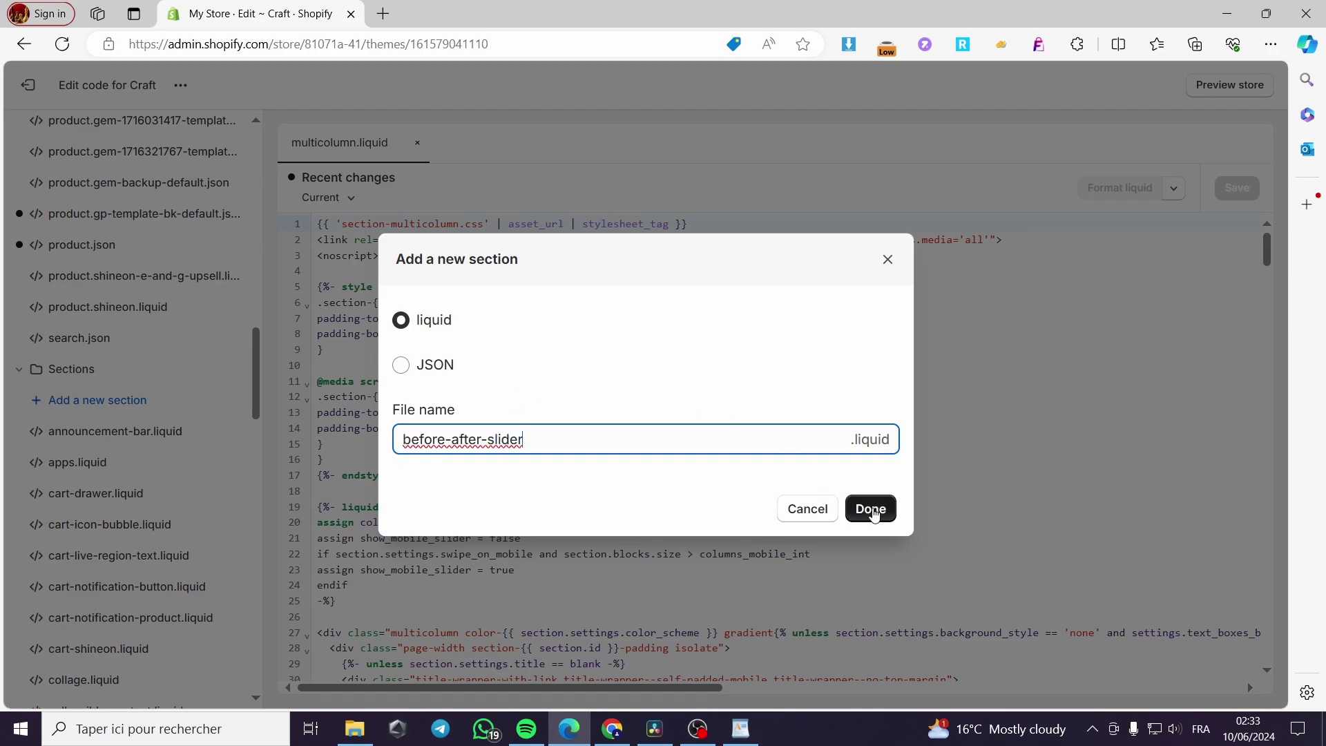
{"action": "left_click", "coordinate": [873, 511]}
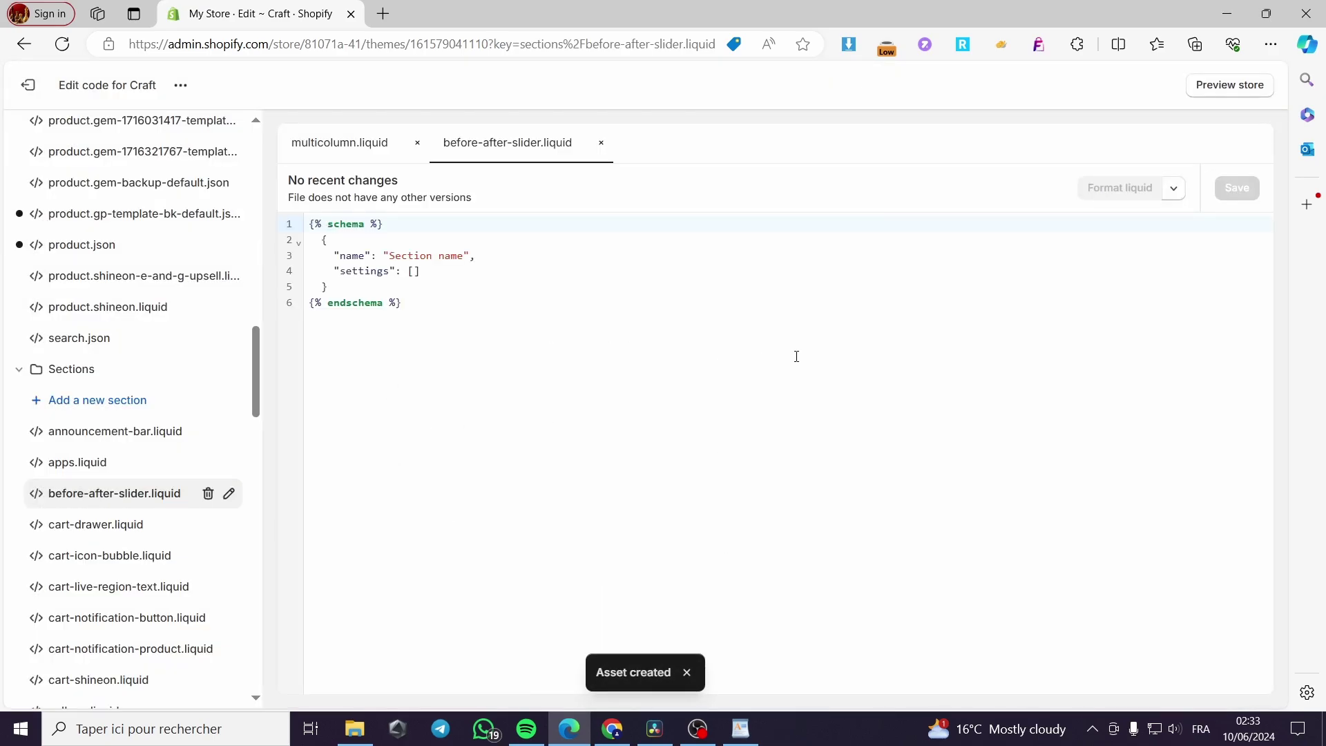
{"action": "left_click_drag", "start_coordinate": [796, 356], "coordinate": [288, 213]}
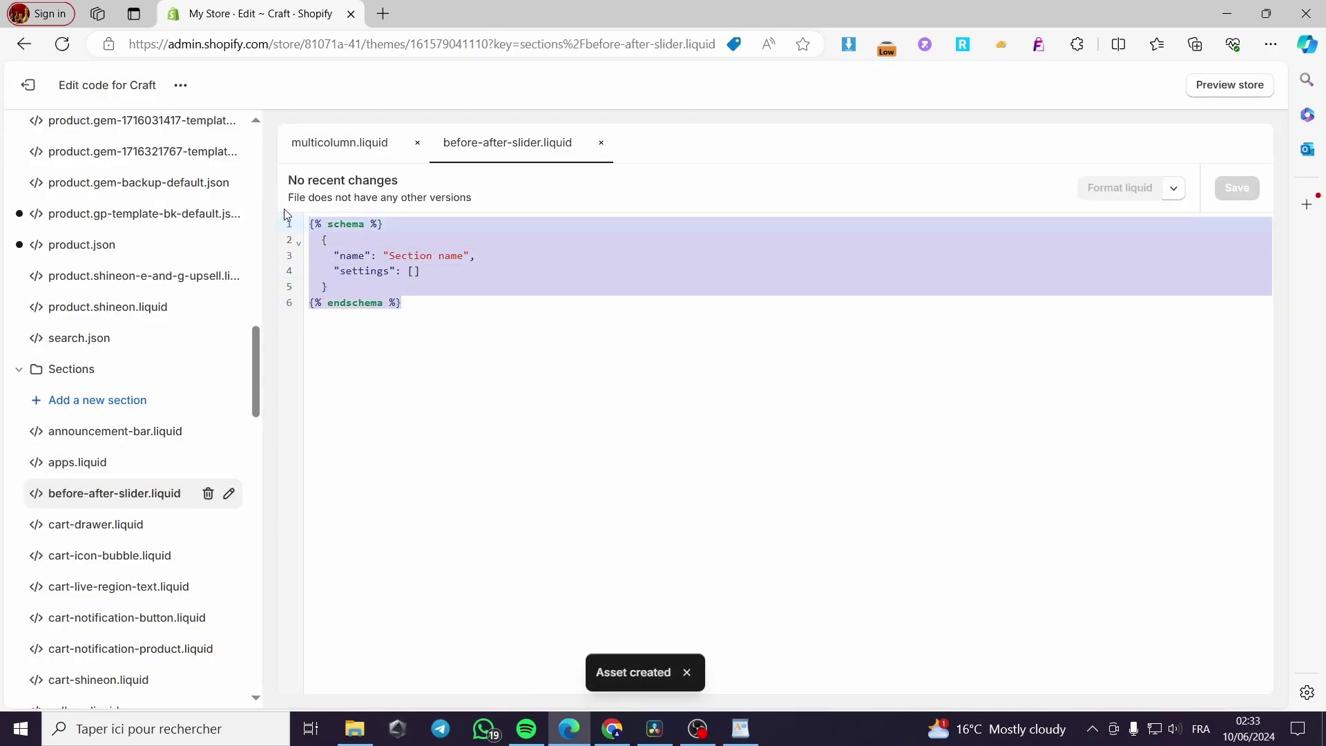
- Delete the default template code and copy all the slider code from WordPad
{"action": "key", "text": "BackSpace"}
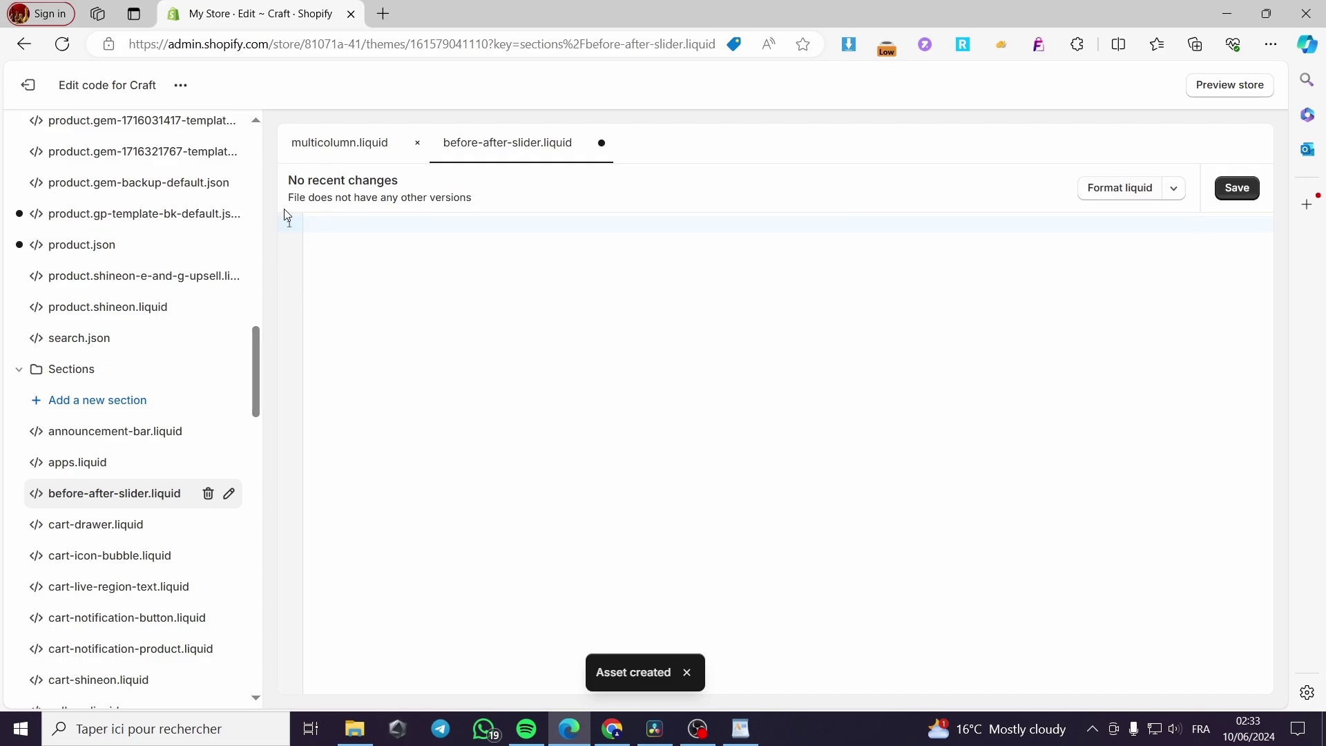
{"action": "left_click", "coordinate": [740, 729]}
{"action": "scroll", "coordinate": [734, 405], "scroll_direction": "up", "scroll_amount": 10}
{"action": "scroll", "coordinate": [735, 405], "scroll_direction": "up", "scroll_amount": 2}
{"action": "left_click_drag", "start_coordinate": [951, 476], "coordinate": [951, 191]}
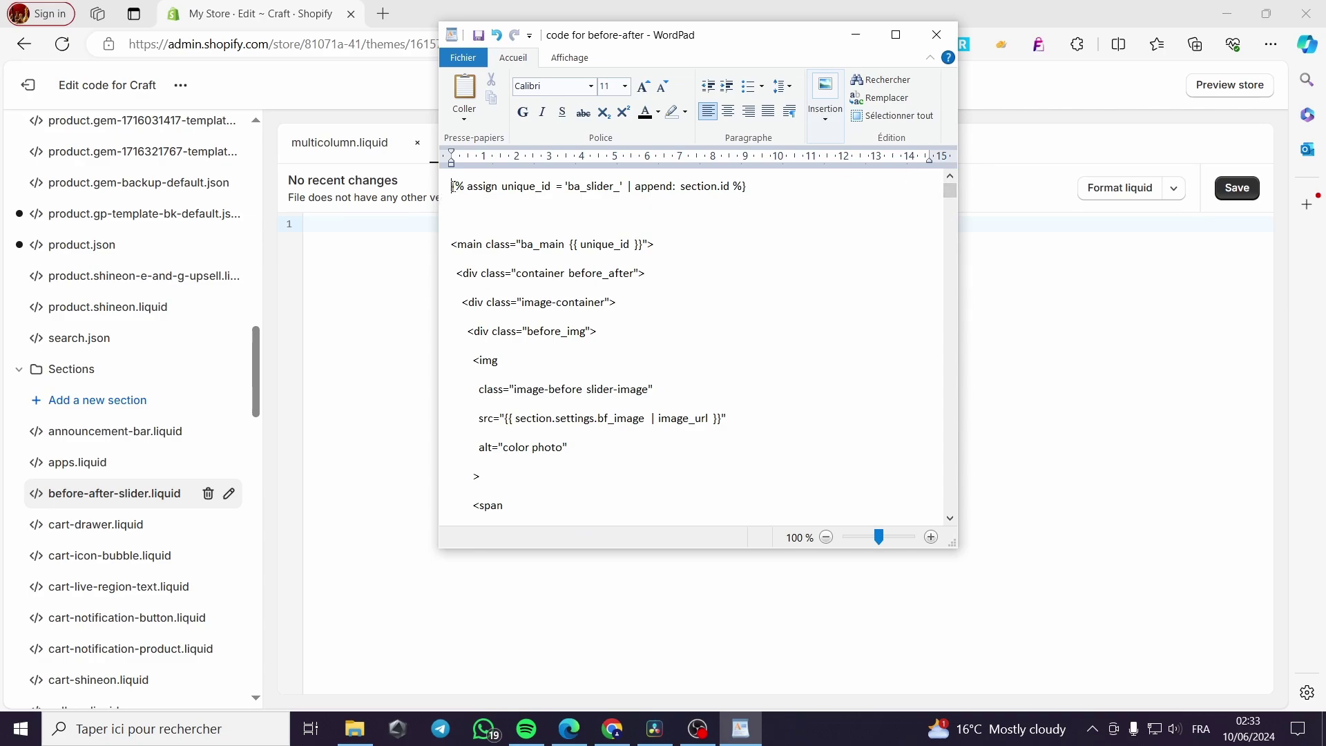
{"action": "key", "text": "ctrl+a"}
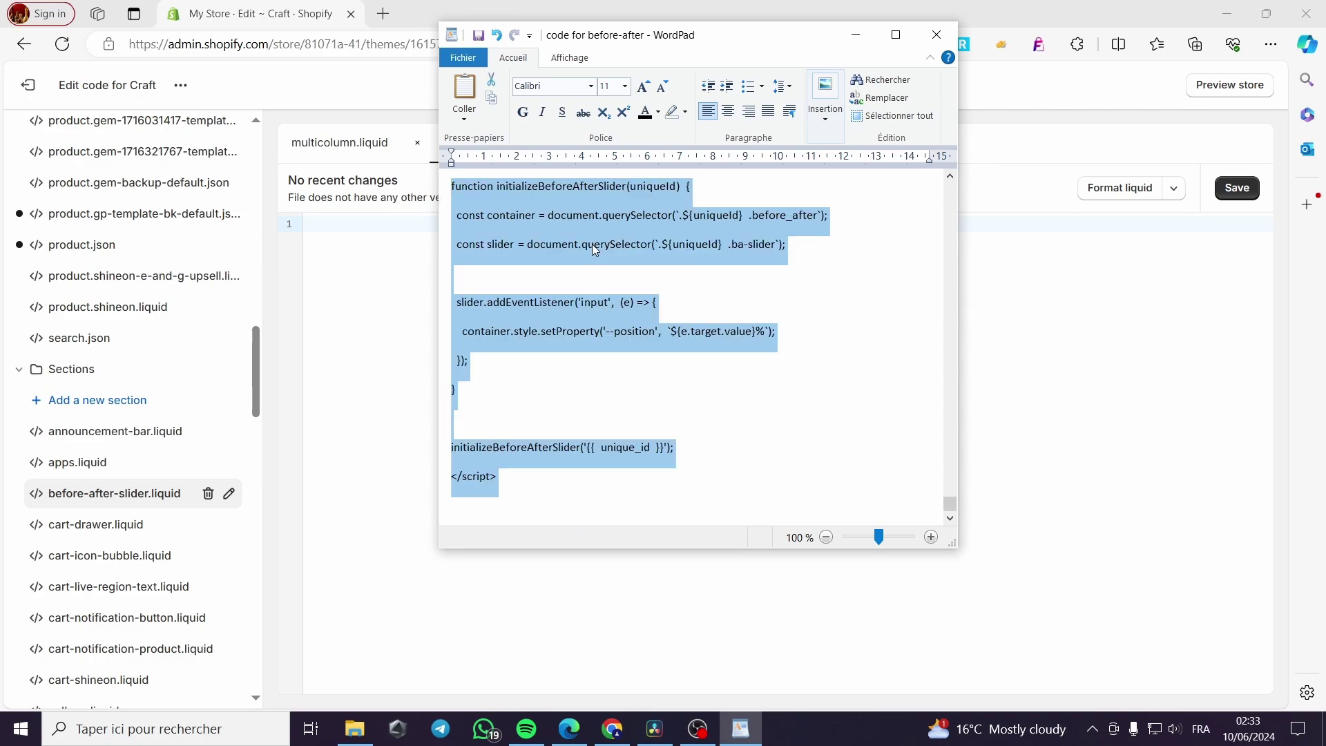
{"action": "right_click", "coordinate": [593, 245]}
{"action": "left_click", "coordinate": [650, 273]}
- Paste the slider code into before-after-slider.liquid and save the file
{"action": "left_click", "coordinate": [855, 34]}
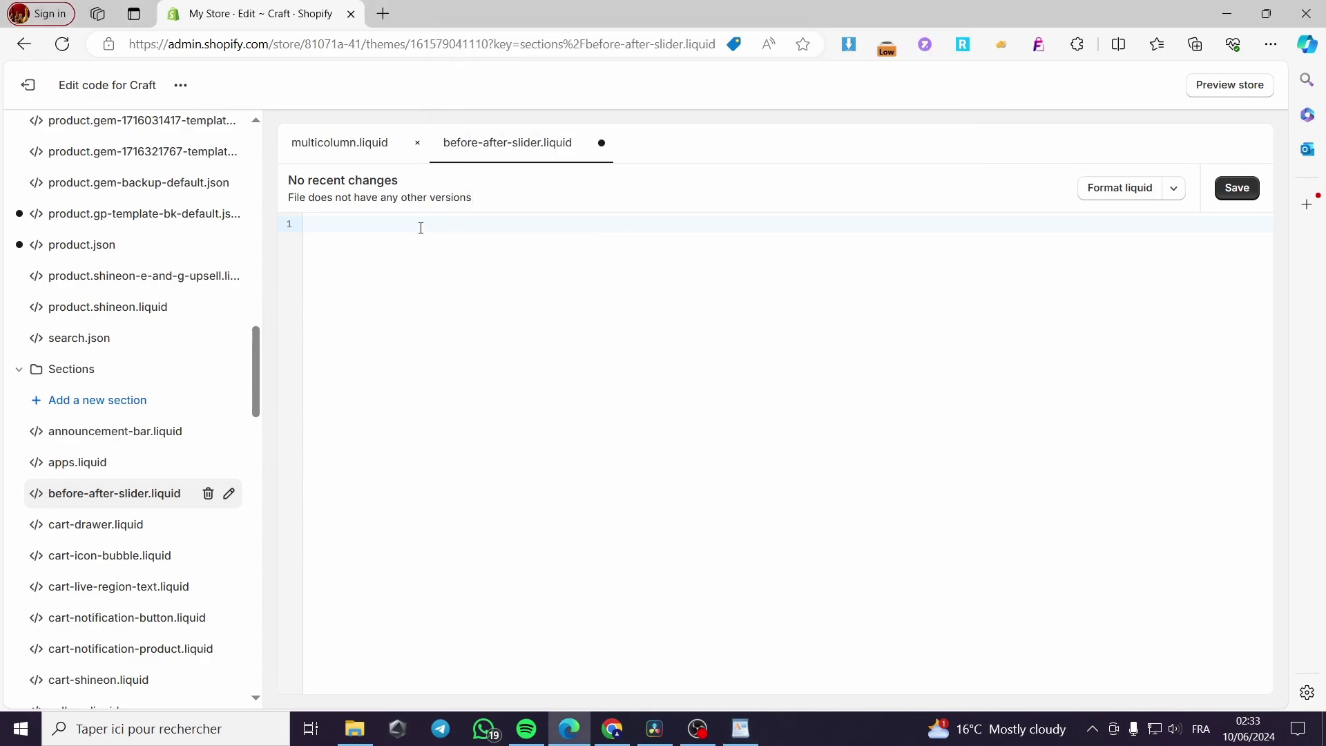
{"action": "key", "text": "ctrl+v"}
{"action": "scroll", "coordinate": [760, 485], "scroll_direction": "up", "scroll_amount": 8}
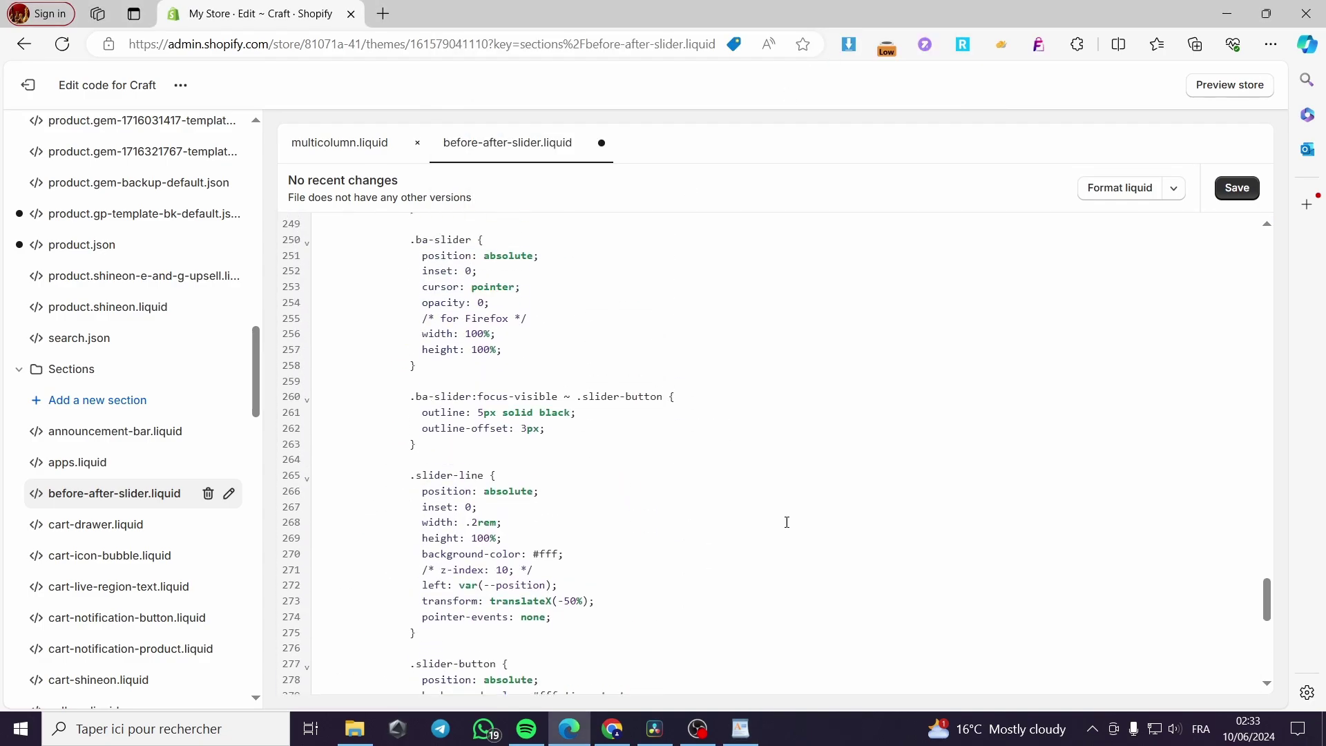
{"action": "left_click_drag", "start_coordinate": [1267, 605], "coordinate": [1291, 246]}
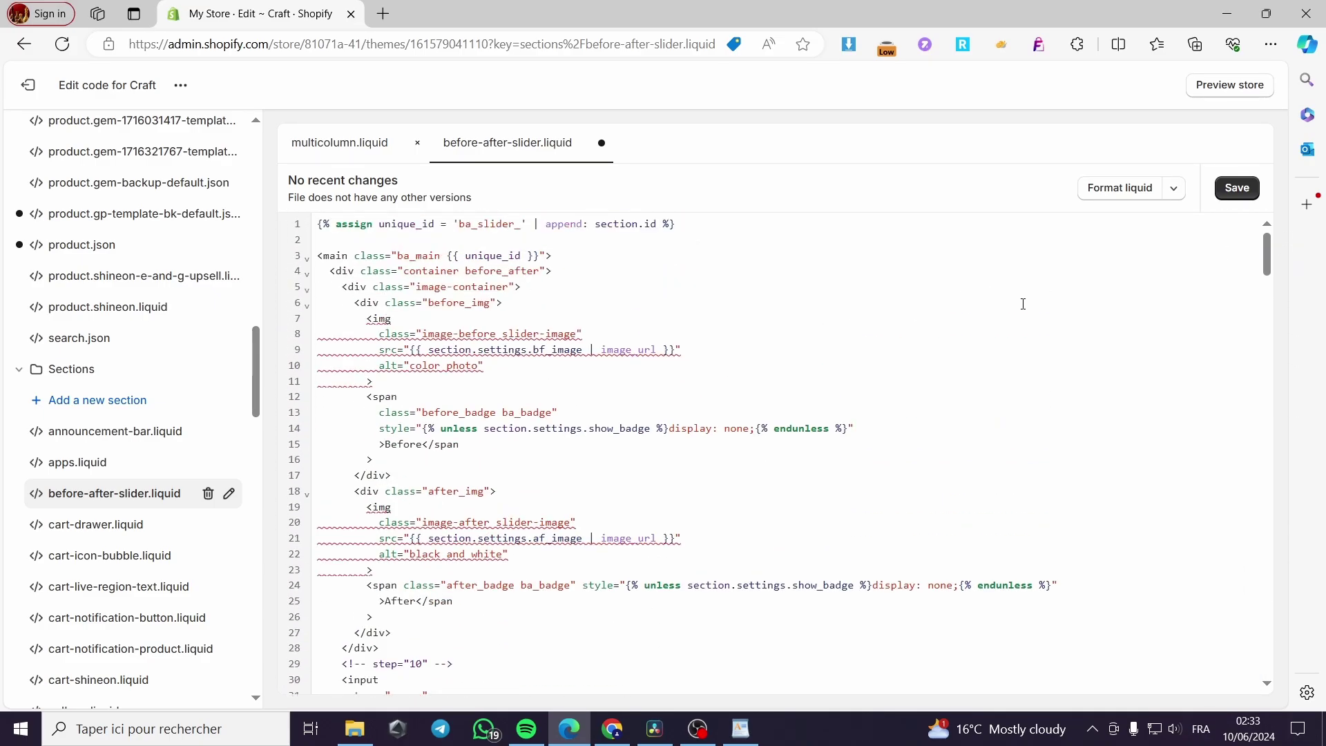
{"action": "left_click", "coordinate": [1236, 190]}
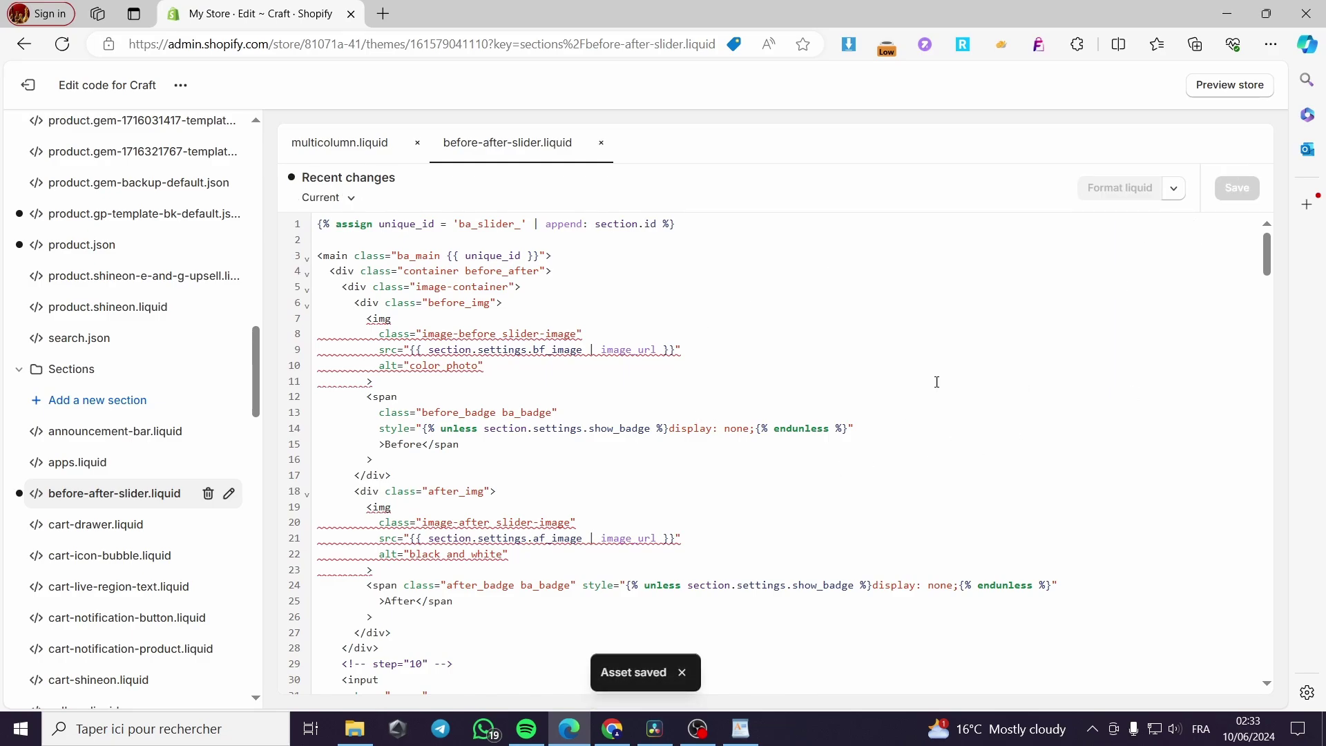
{"action": "scroll", "coordinate": [138, 290], "scroll_direction": "up", "scroll_amount": 10}
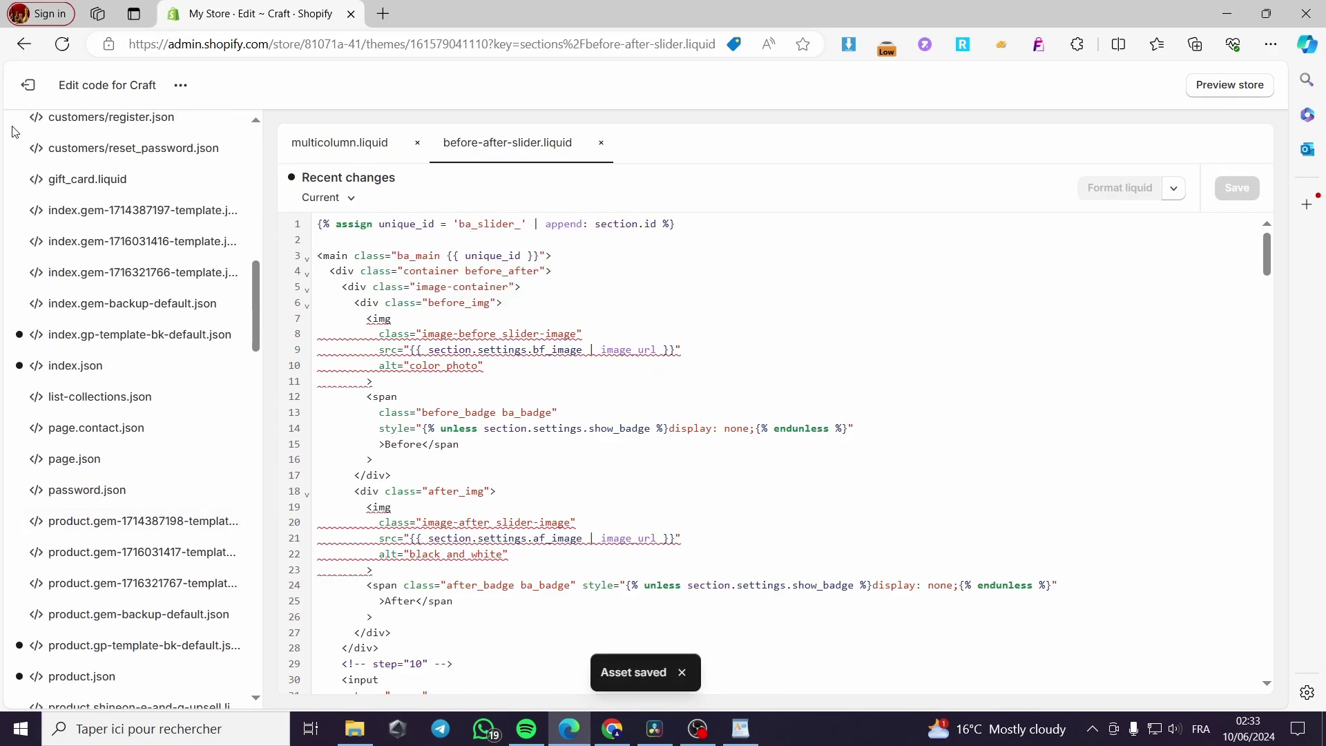
- Go back to themes, customise the Craft theme, and open Add section under Template
{"action": "left_click", "coordinate": [28, 88]}
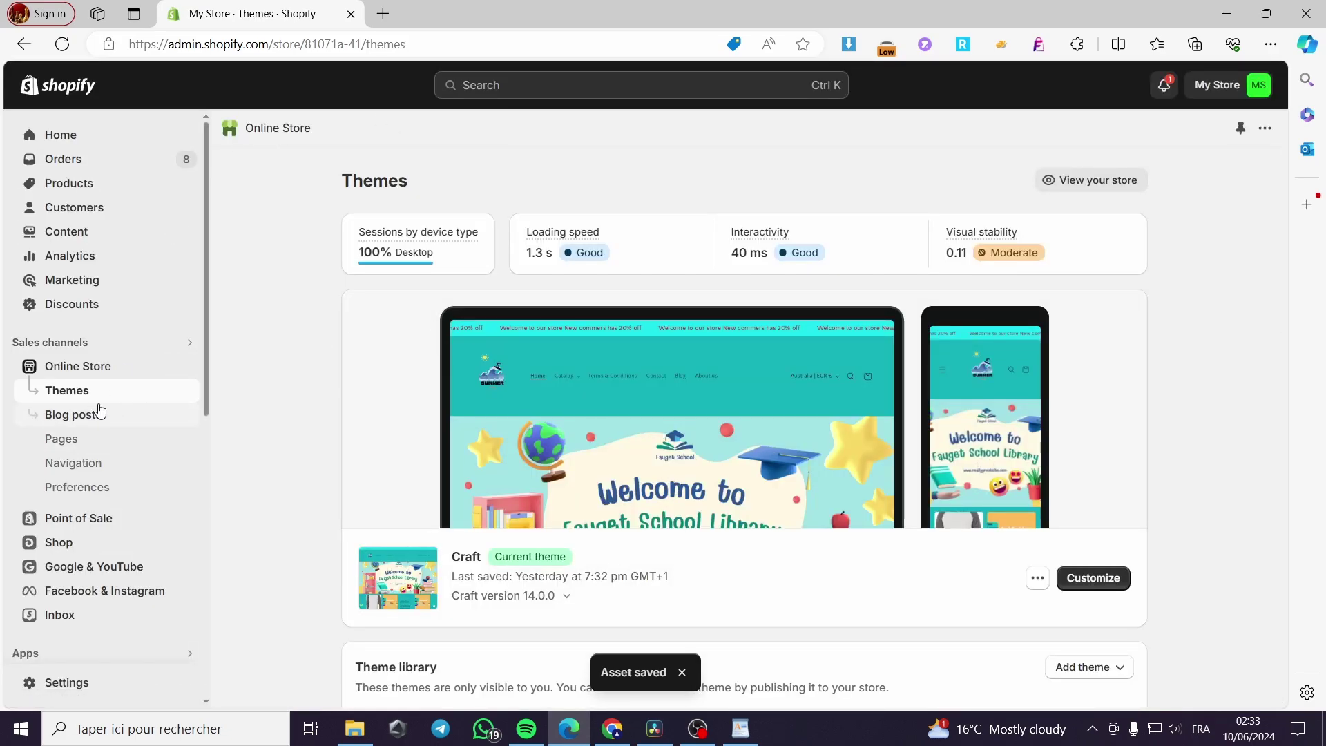
{"action": "scroll", "coordinate": [978, 418], "scroll_direction": "down", "scroll_amount": 3}
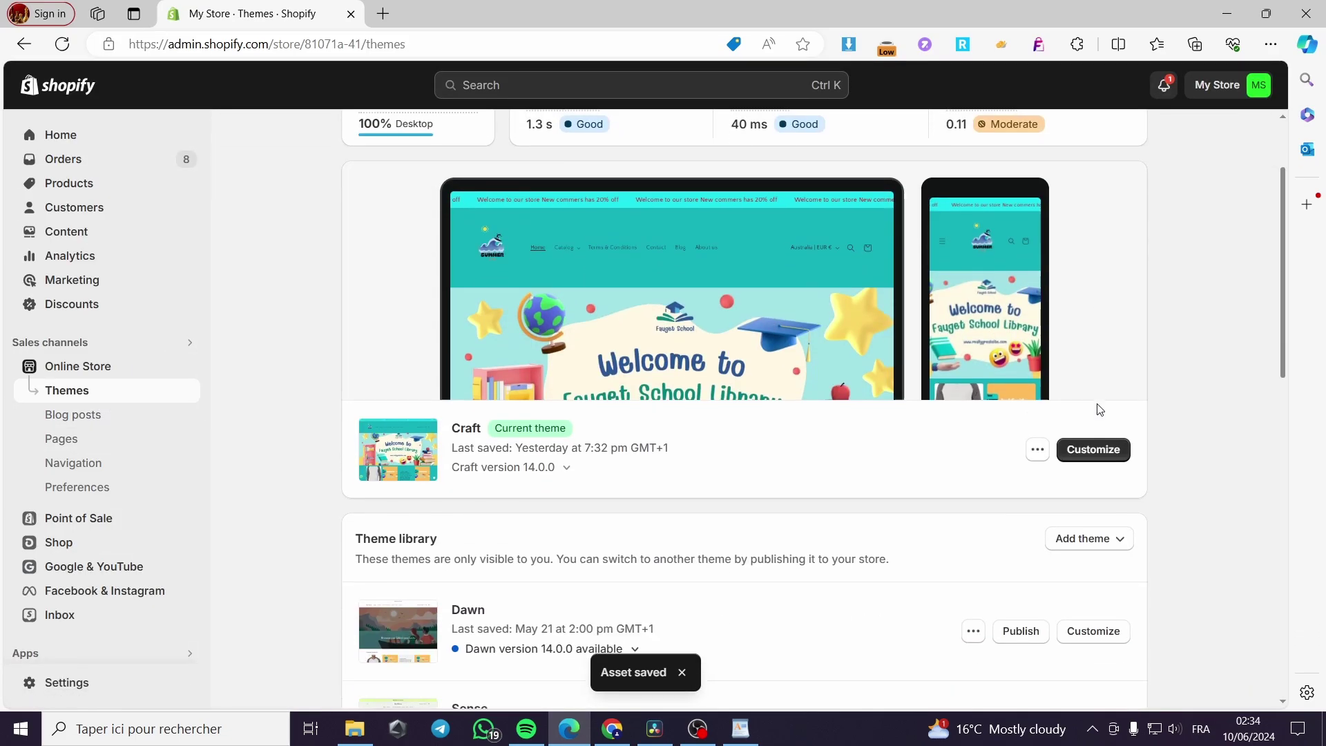
{"action": "left_click", "coordinate": [1095, 408]}
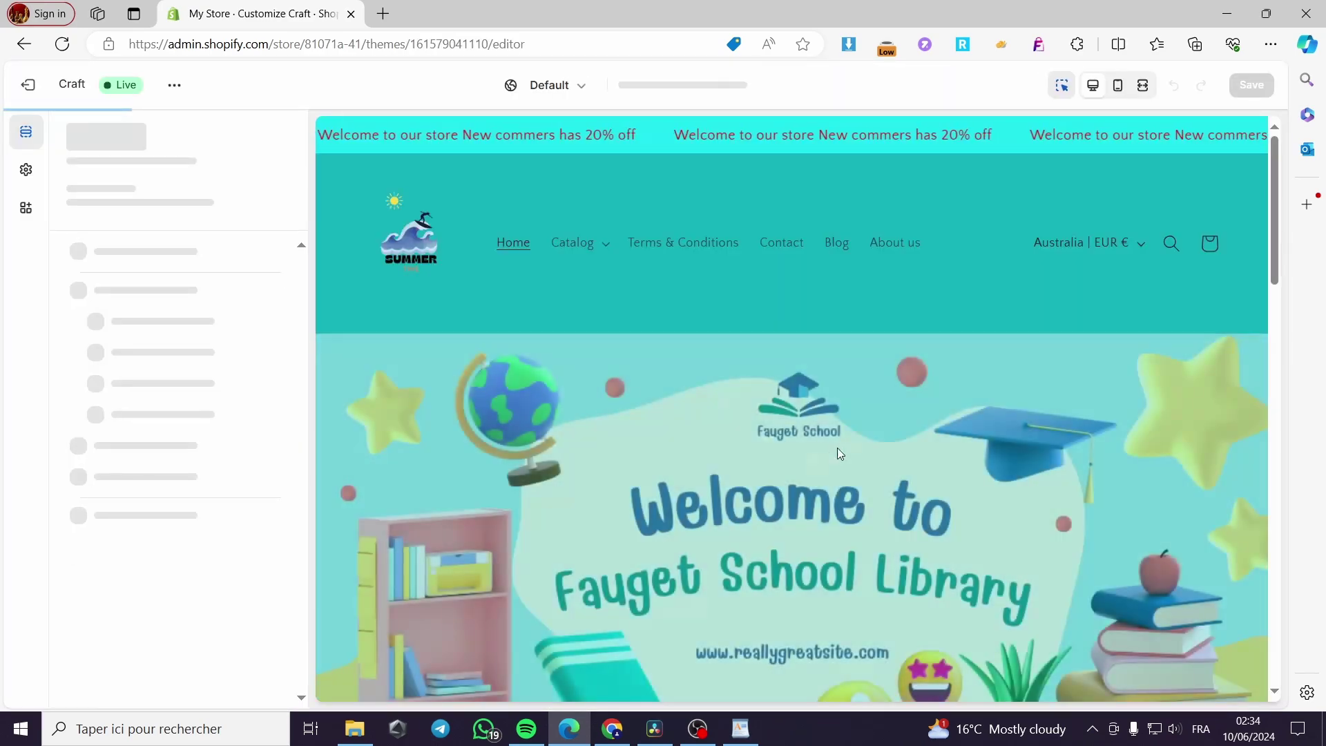
{"action": "scroll", "coordinate": [801, 483], "scroll_direction": "down", "scroll_amount": 6}
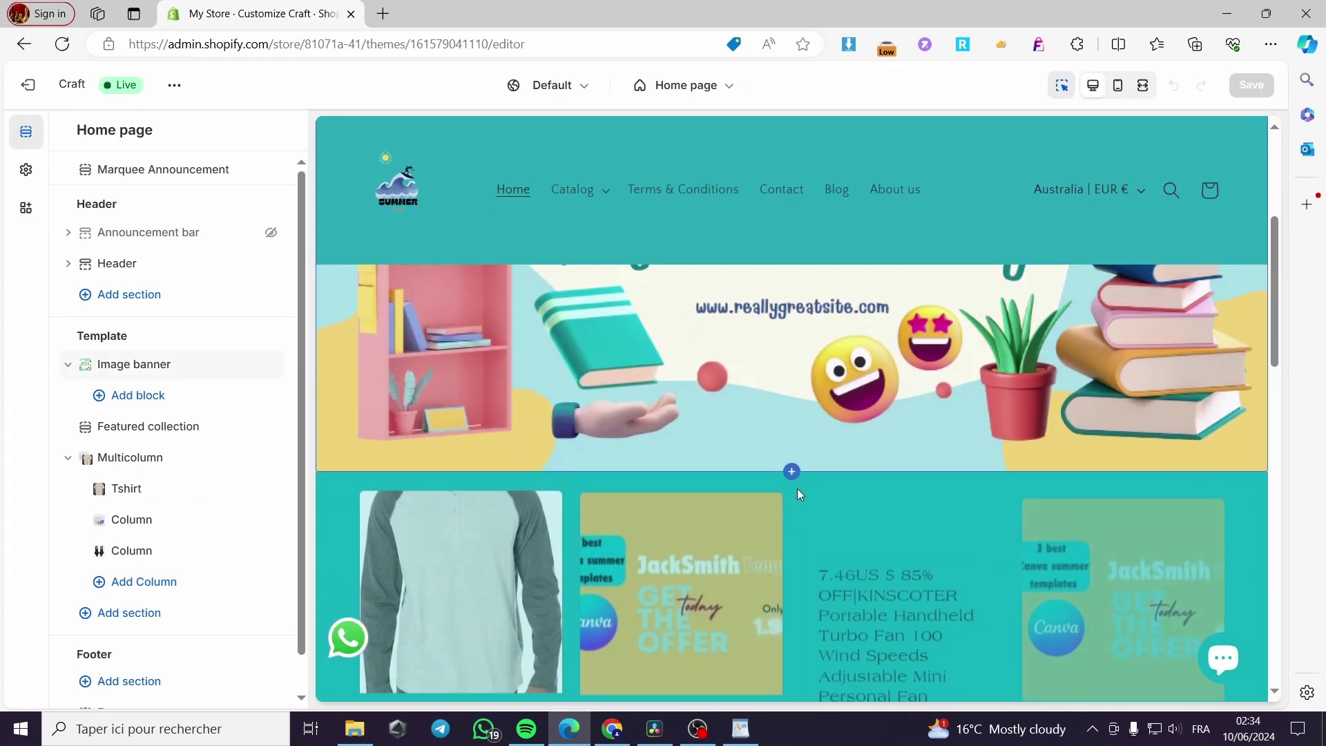
{"action": "scroll", "coordinate": [797, 533], "scroll_direction": "down", "scroll_amount": 6}
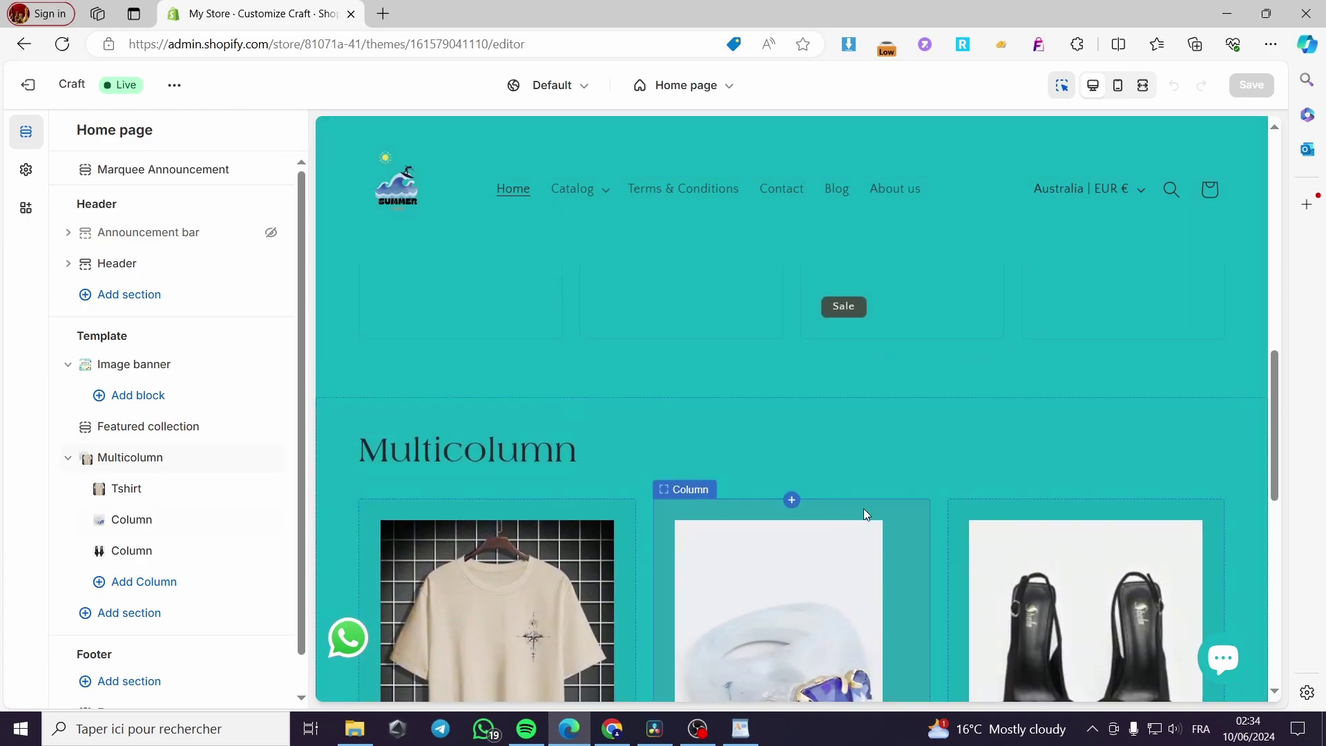
{"action": "scroll", "coordinate": [535, 458], "scroll_direction": "up", "scroll_amount": 2}
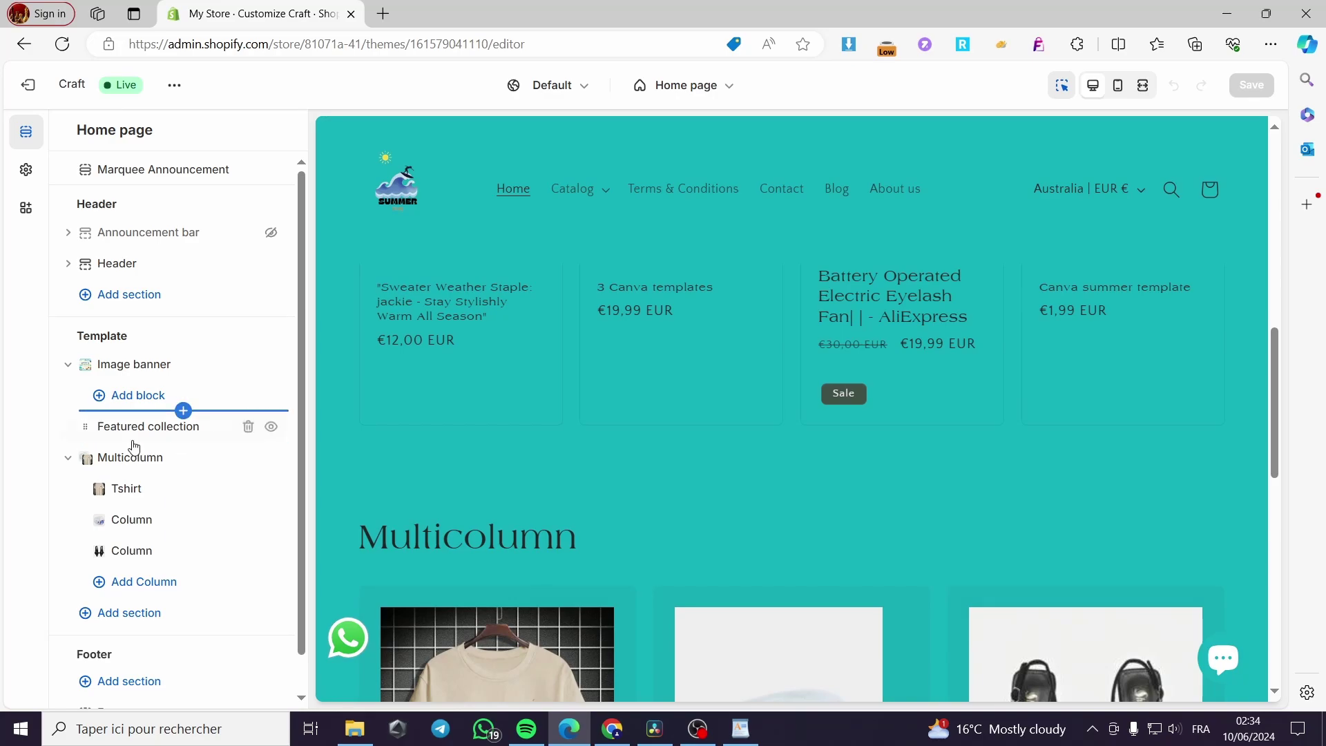
{"action": "scroll", "coordinate": [224, 483], "scroll_direction": "down", "scroll_amount": 1}
{"action": "left_click", "coordinate": [118, 582]}
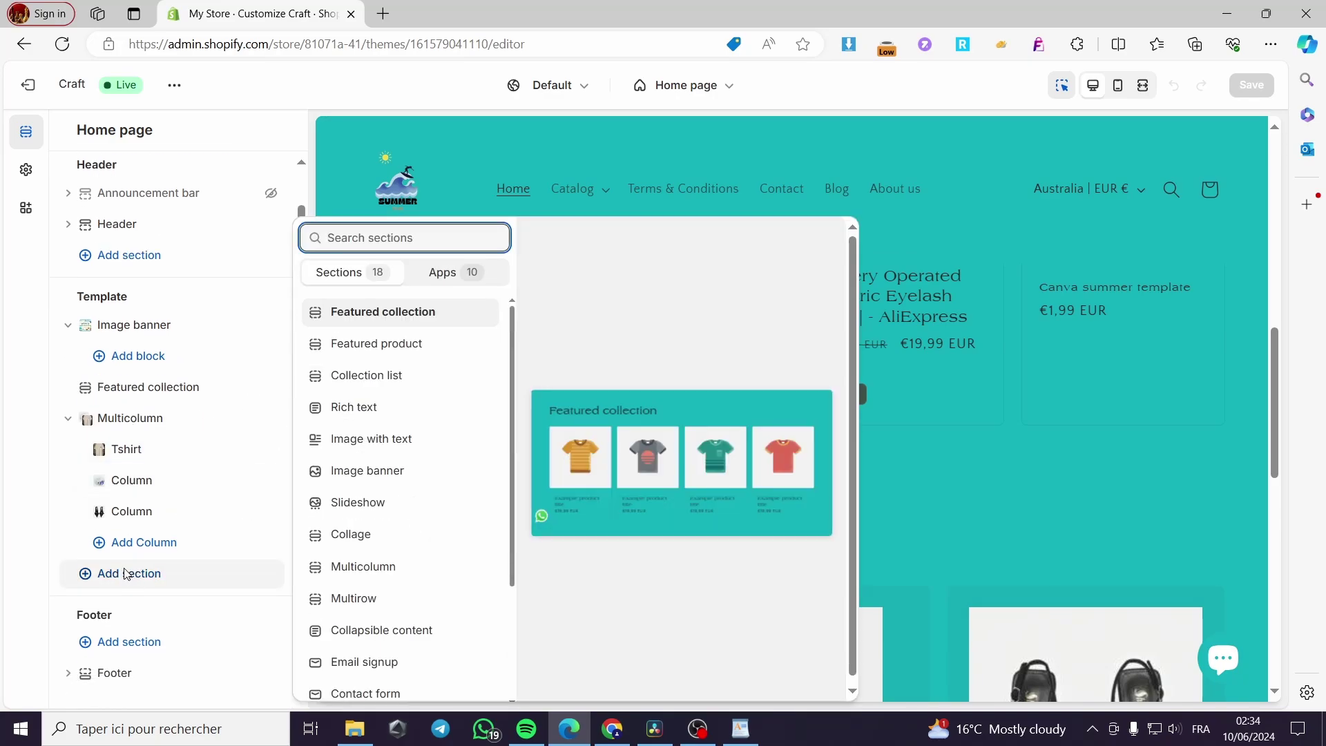
- Insert the Before / After Slider section from the picker and open its settings
{"action": "scroll", "coordinate": [483, 352], "scroll_direction": "down", "scroll_amount": 2}
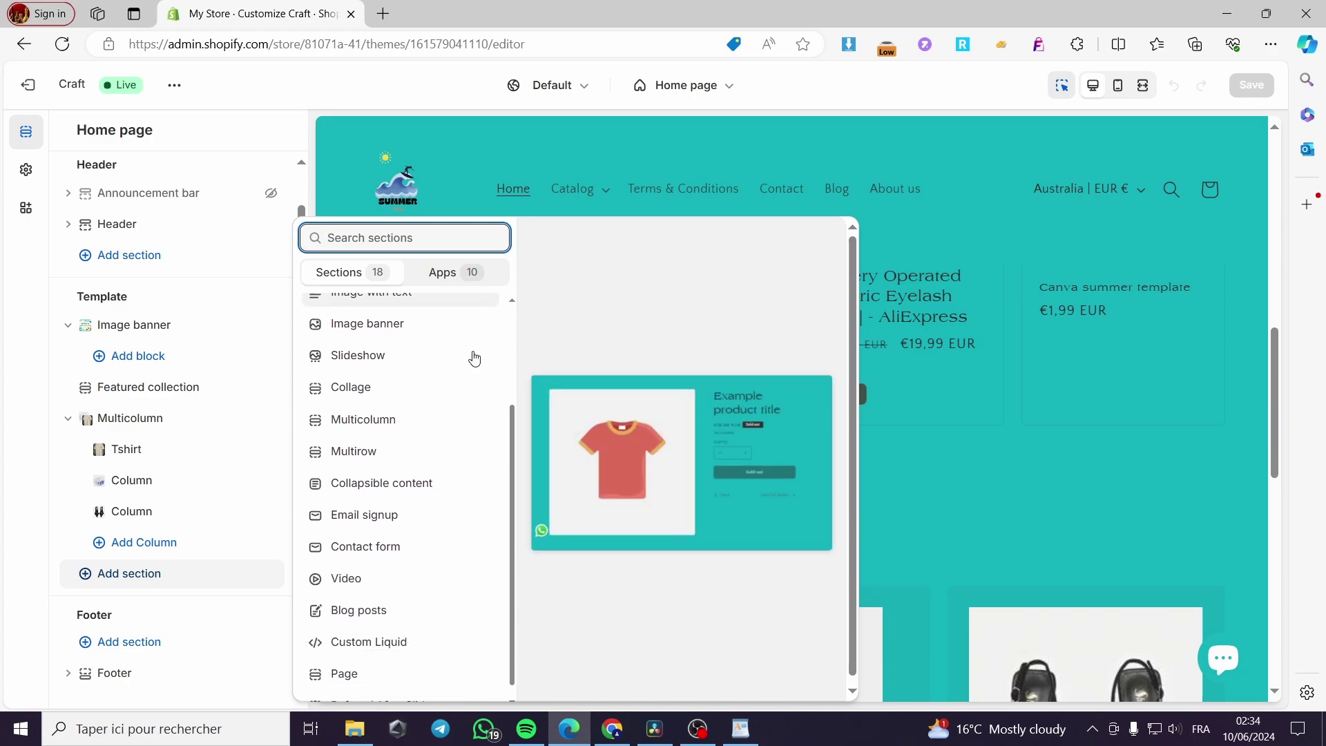
{"action": "scroll", "coordinate": [456, 366], "scroll_direction": "down", "scroll_amount": 1}
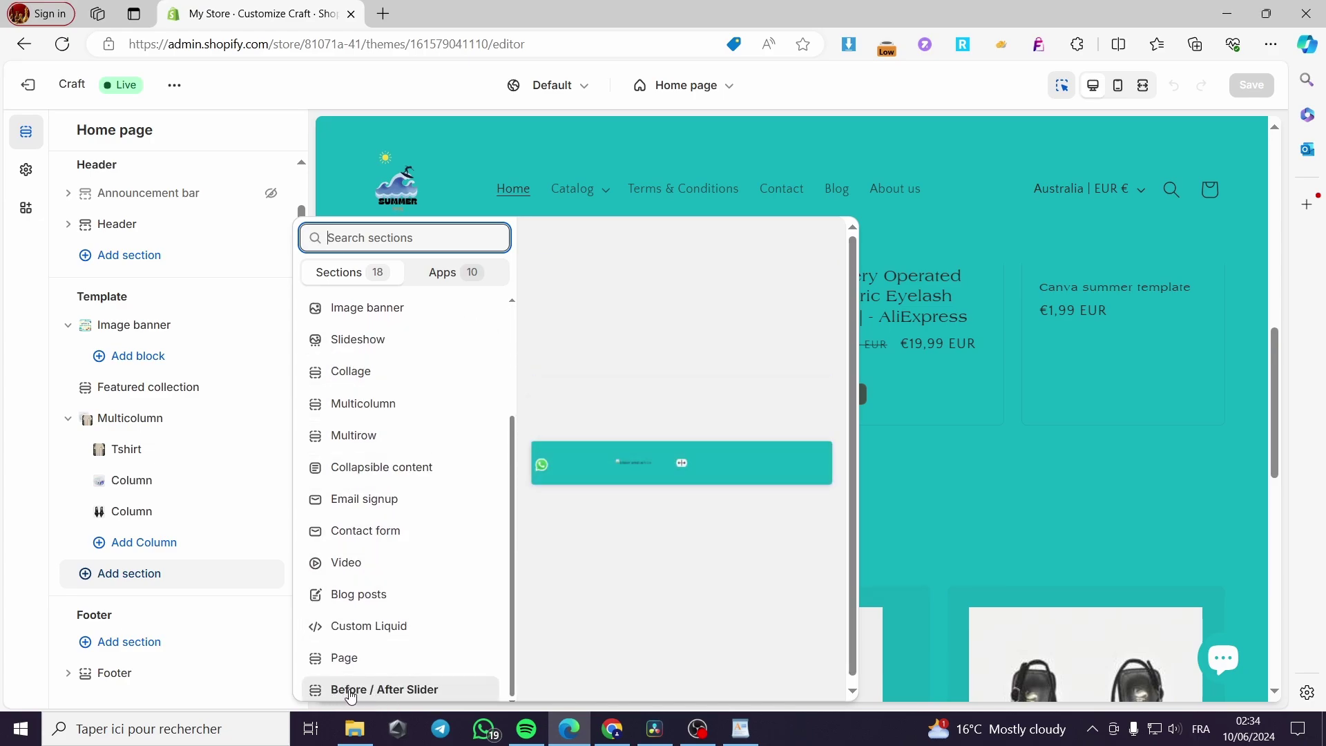
{"action": "left_click", "coordinate": [396, 691]}
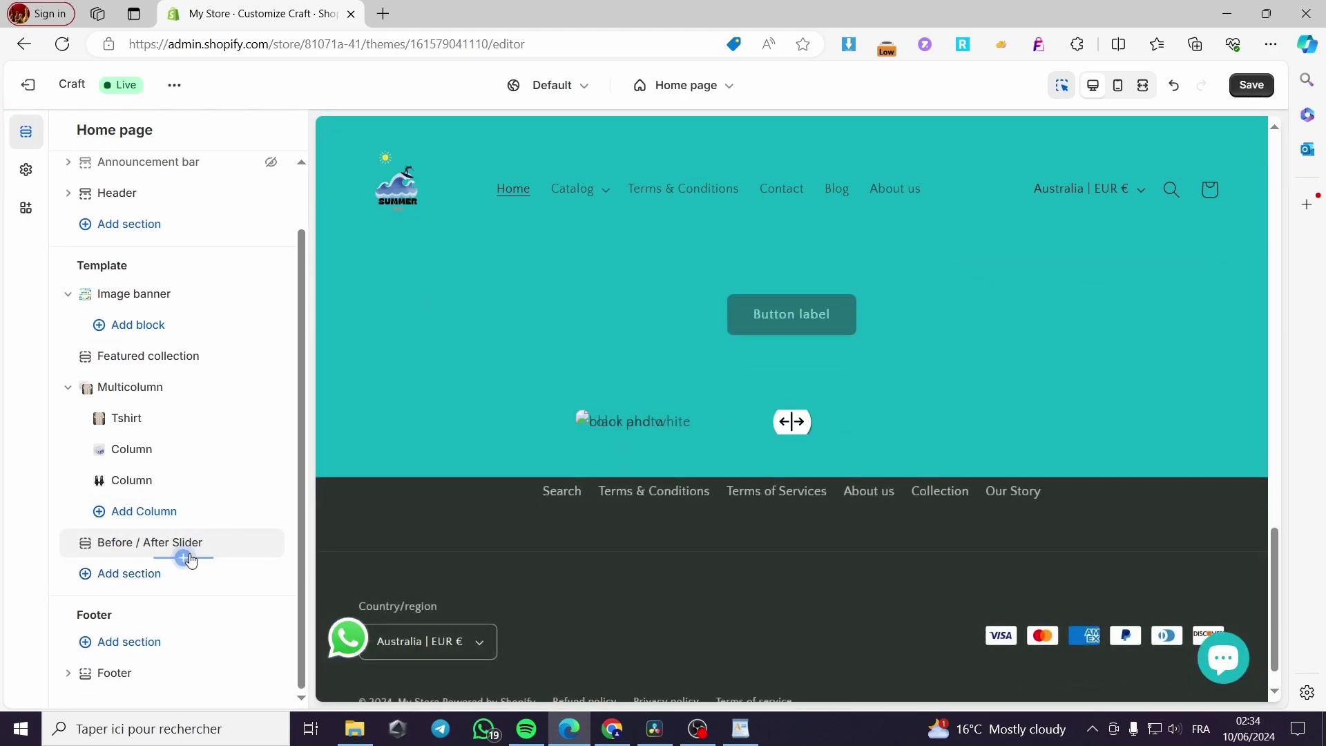
{"action": "left_click", "coordinate": [161, 545]}
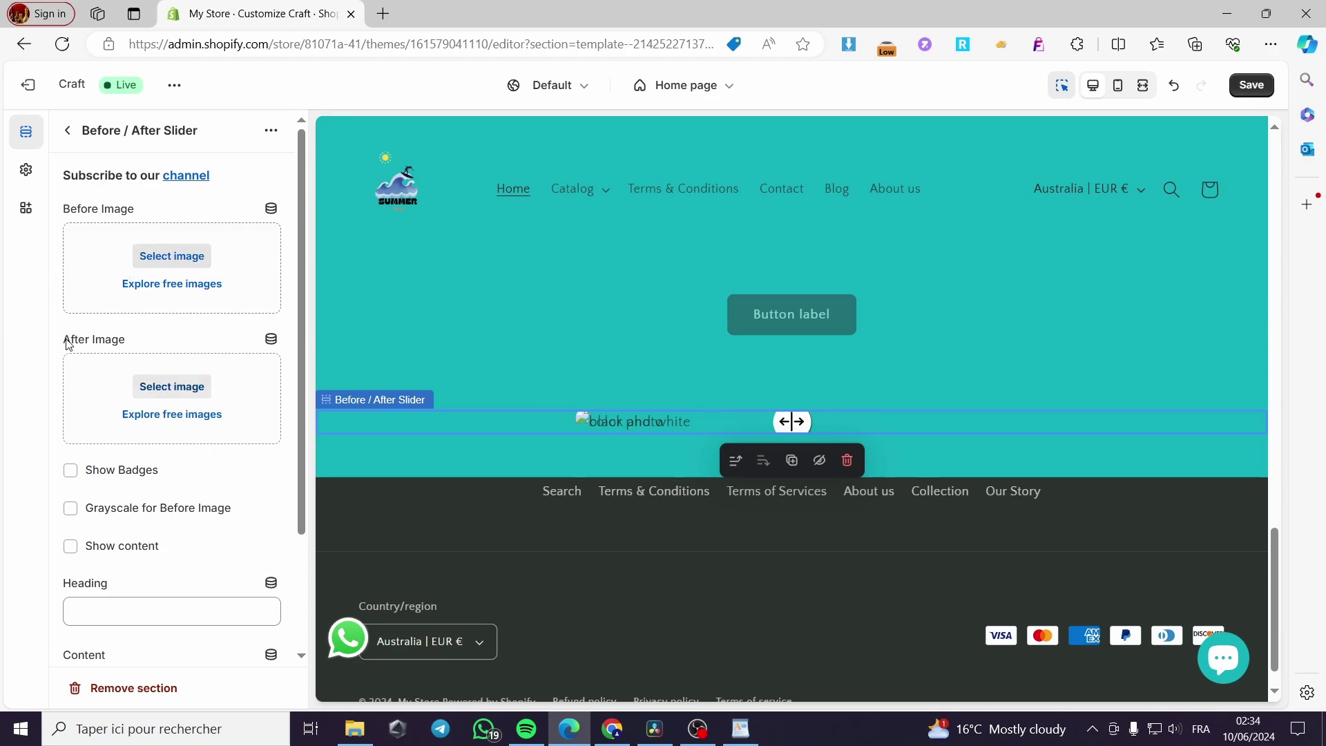
- Upload the 23daafaf wall-lamp JPG from Téléchargements for the Before Image
{"action": "left_click", "coordinate": [172, 256]}
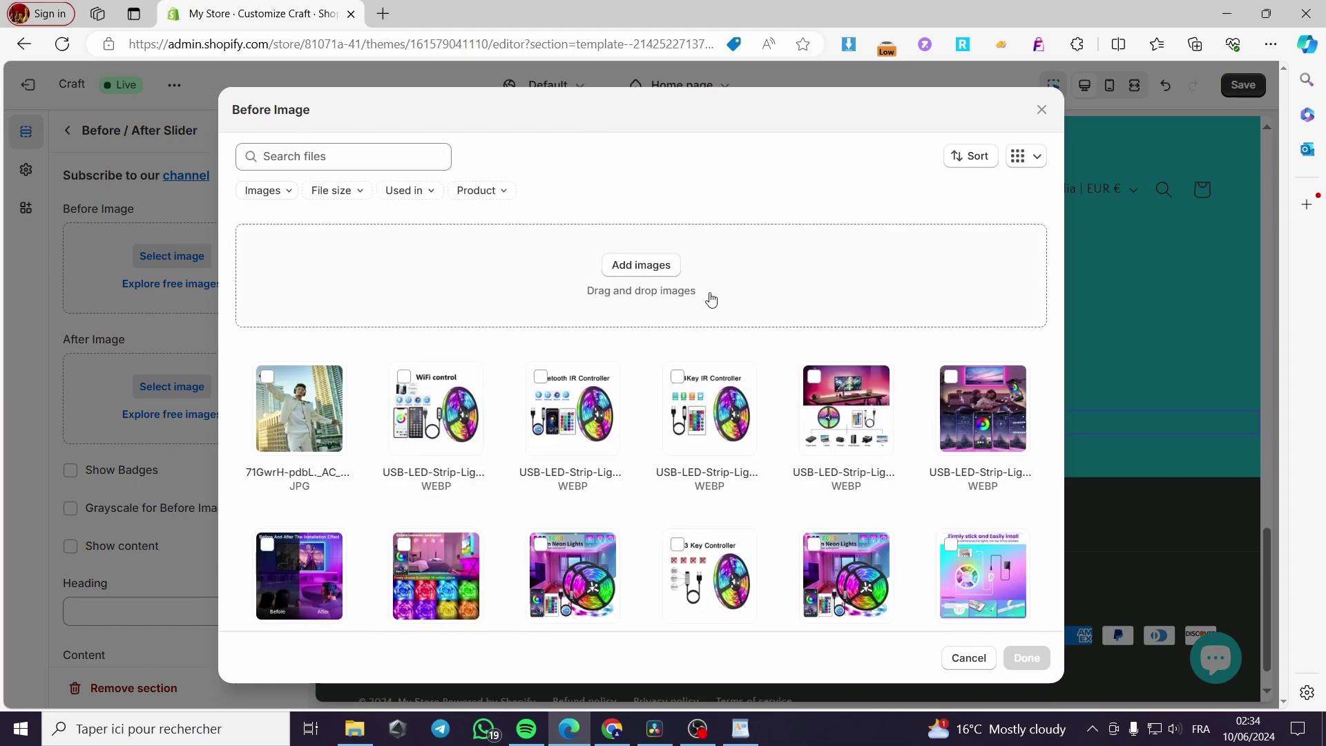
{"action": "left_click", "coordinate": [674, 265]}
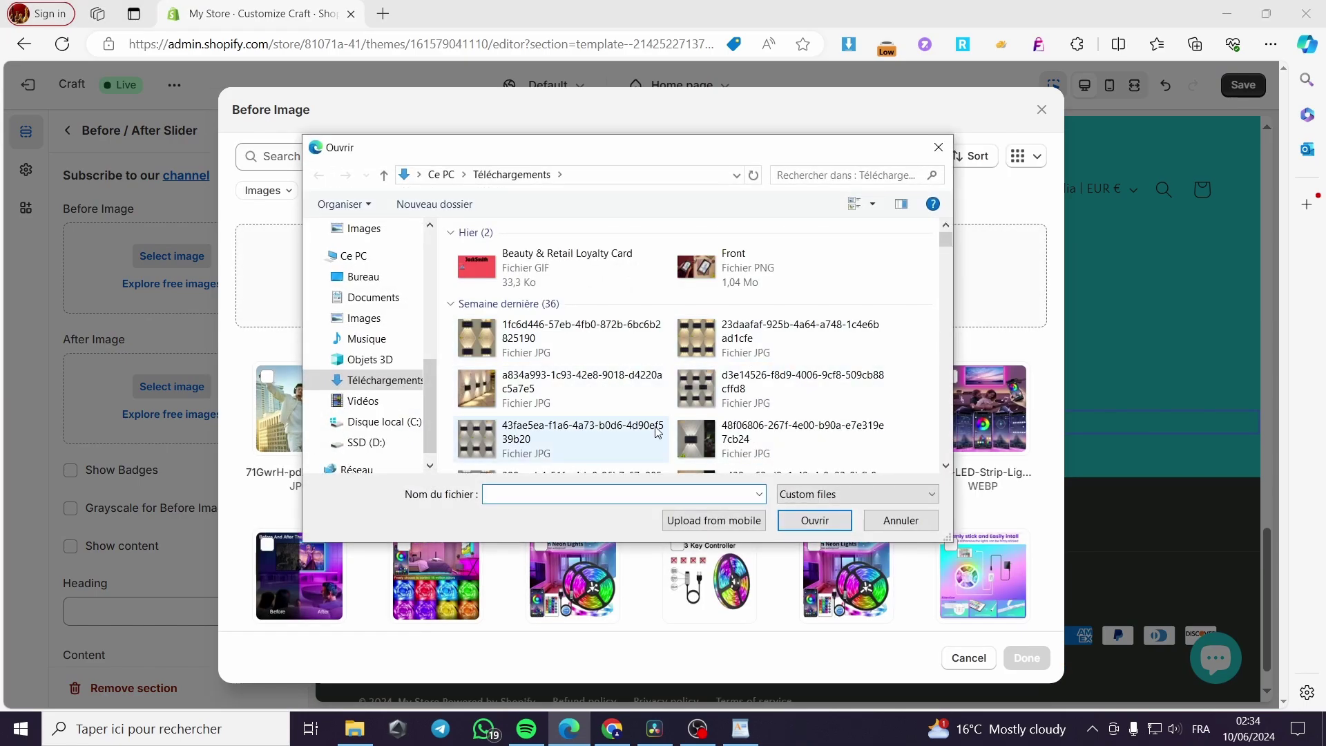
{"action": "left_click", "coordinate": [790, 342]}
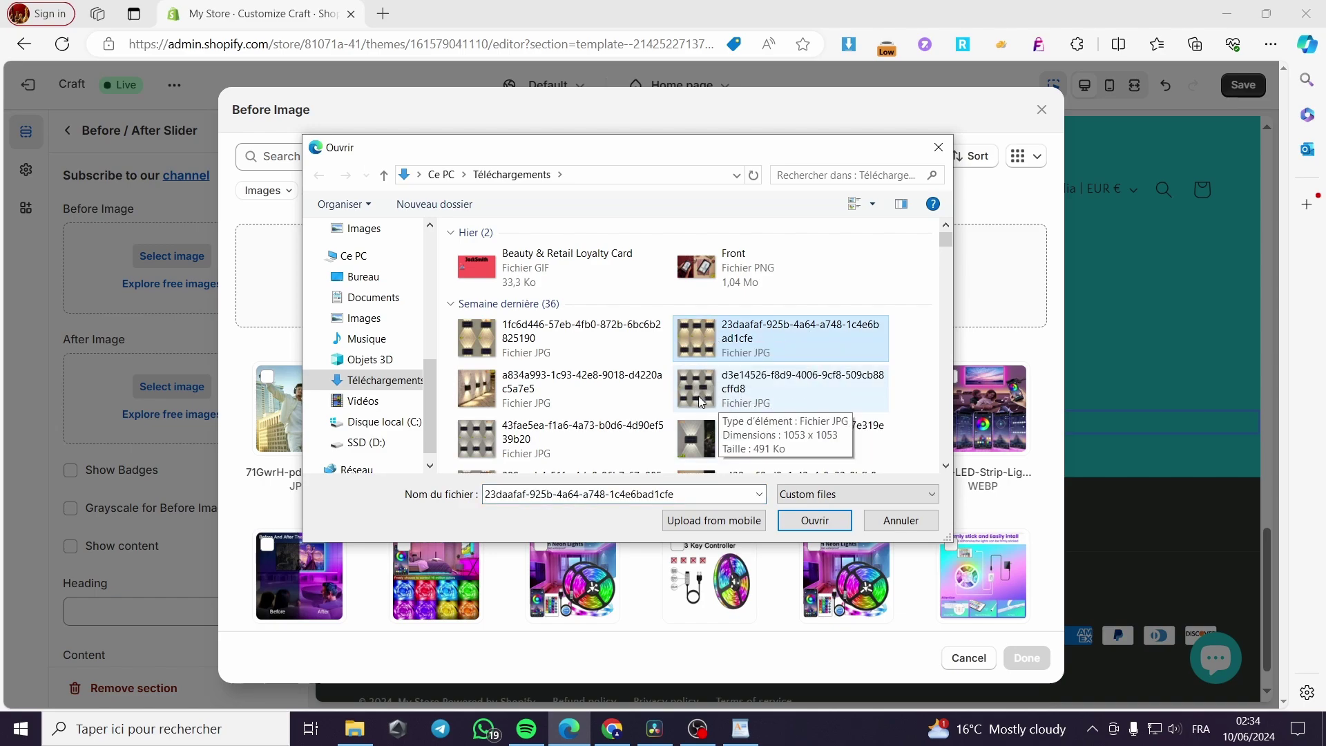
{"action": "left_click", "coordinate": [820, 522]}
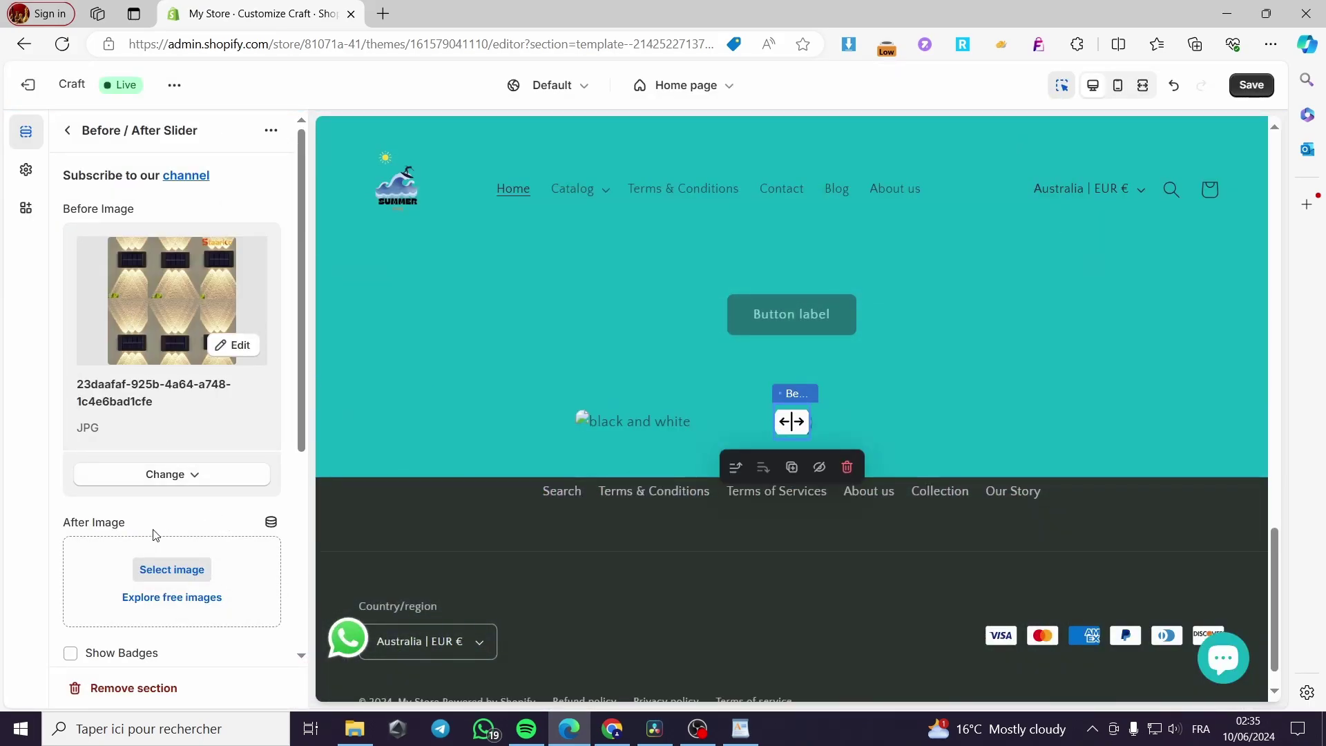
- Scroll the slider settings down toward the After Image field
{"action": "scroll", "coordinate": [228, 573], "scroll_direction": "down", "scroll_amount": 3}
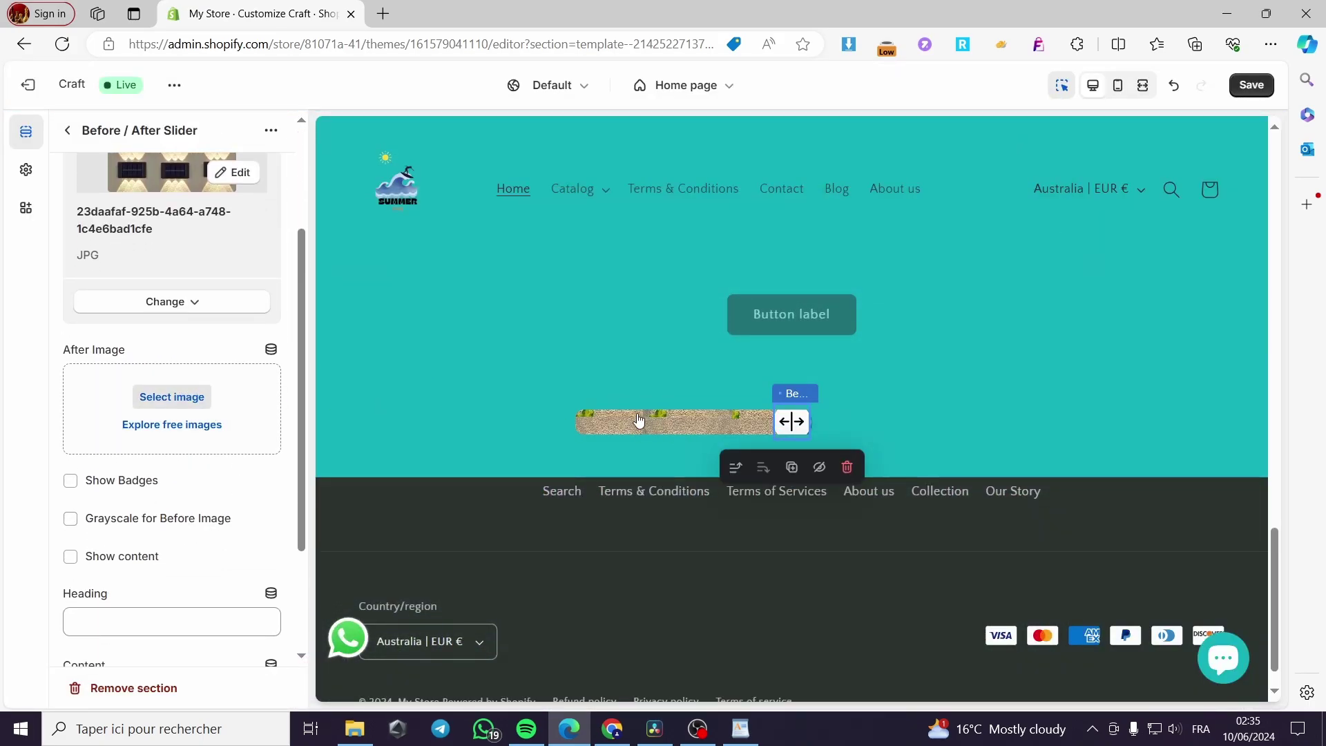
- Upload the d3e14526 wall-lamp JPG and set it as the After Image
{"action": "left_click", "coordinate": [194, 400]}
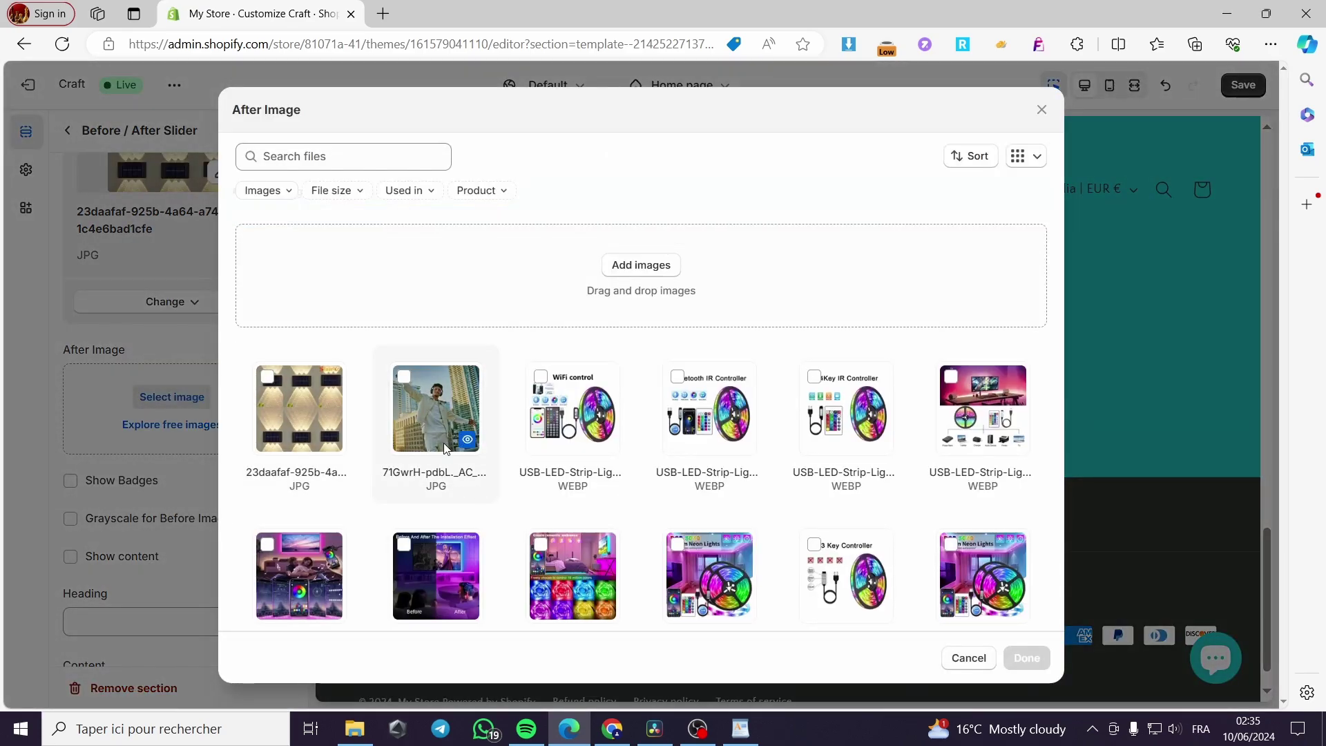
{"action": "left_click", "coordinate": [614, 300]}
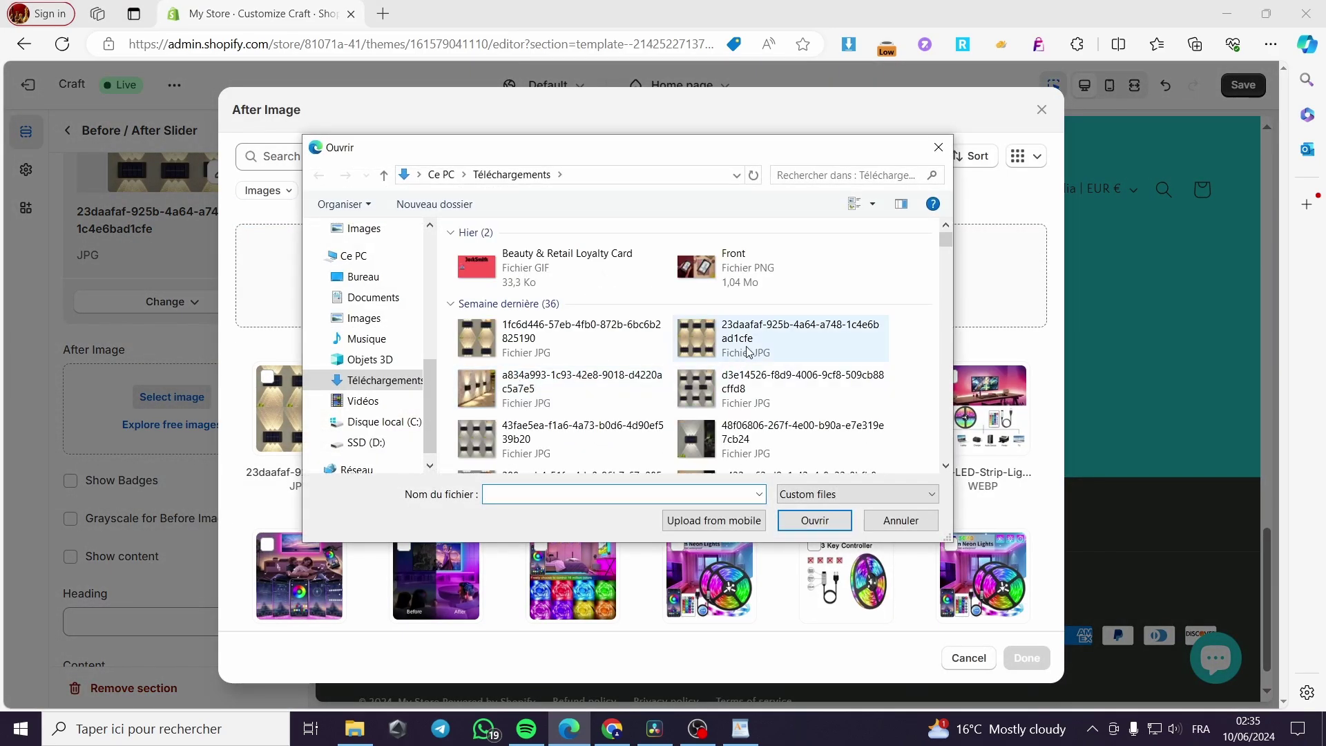
{"action": "left_click", "coordinate": [780, 388]}
{"action": "left_click", "coordinate": [826, 522]}
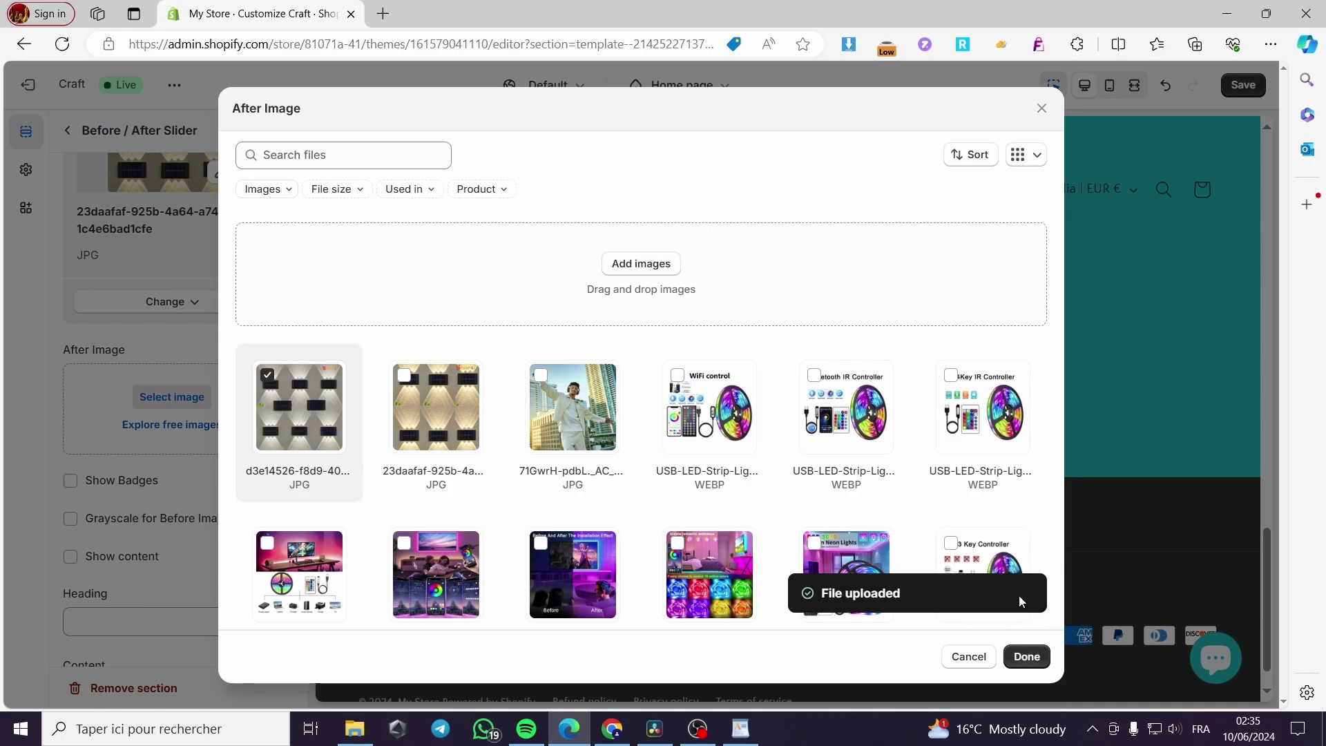
{"action": "left_click", "coordinate": [1048, 659]}
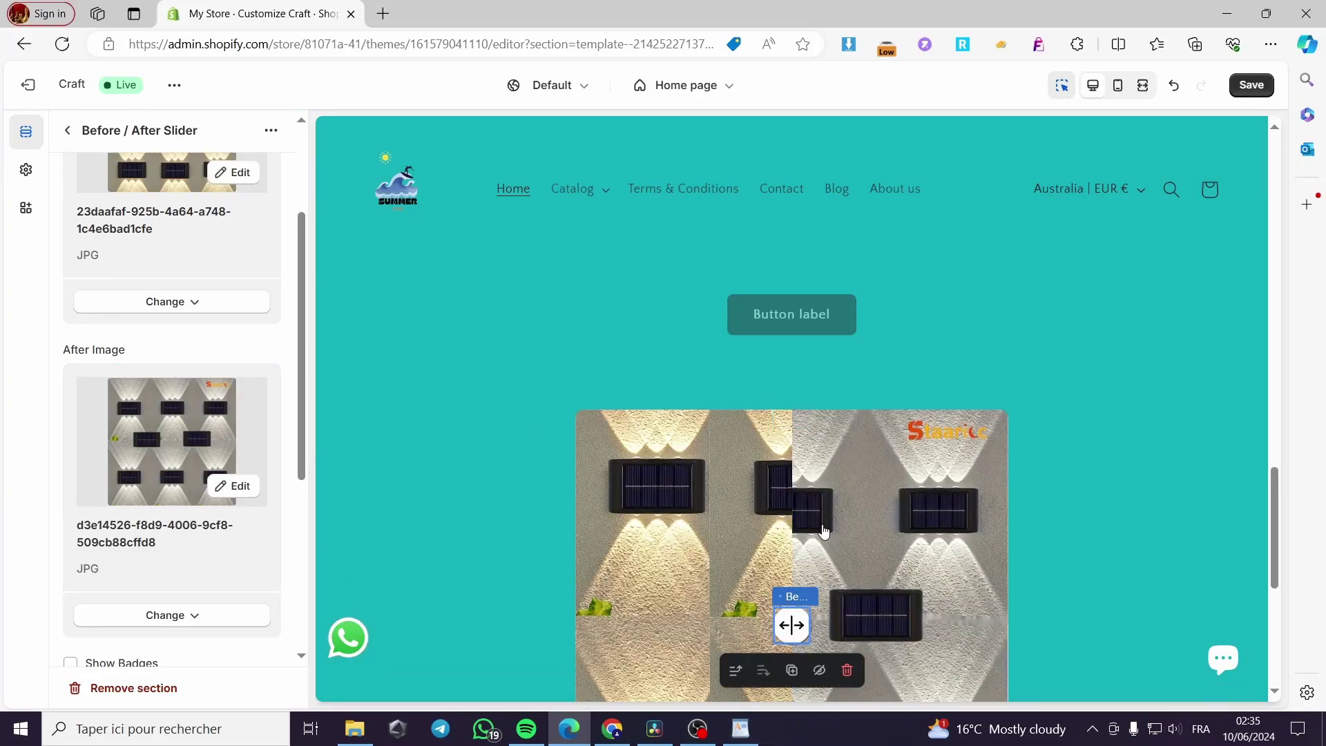
- Turn on Show Badges for Before/After labels and toggle Grayscale for Before Image
{"action": "scroll", "coordinate": [998, 531], "scroll_direction": "down", "scroll_amount": 1}
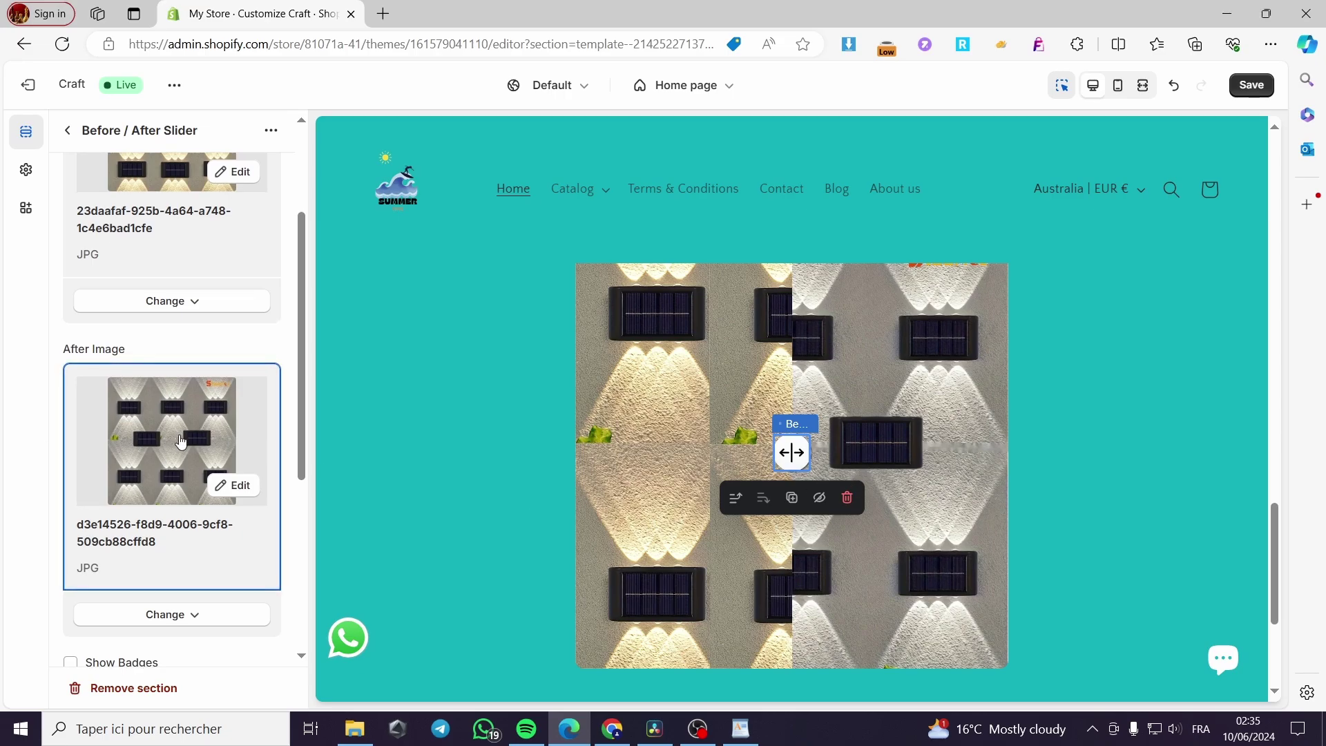
{"action": "scroll", "coordinate": [180, 442], "scroll_direction": "down", "scroll_amount": 3}
{"action": "scroll", "coordinate": [180, 442], "scroll_direction": "down", "scroll_amount": 1}
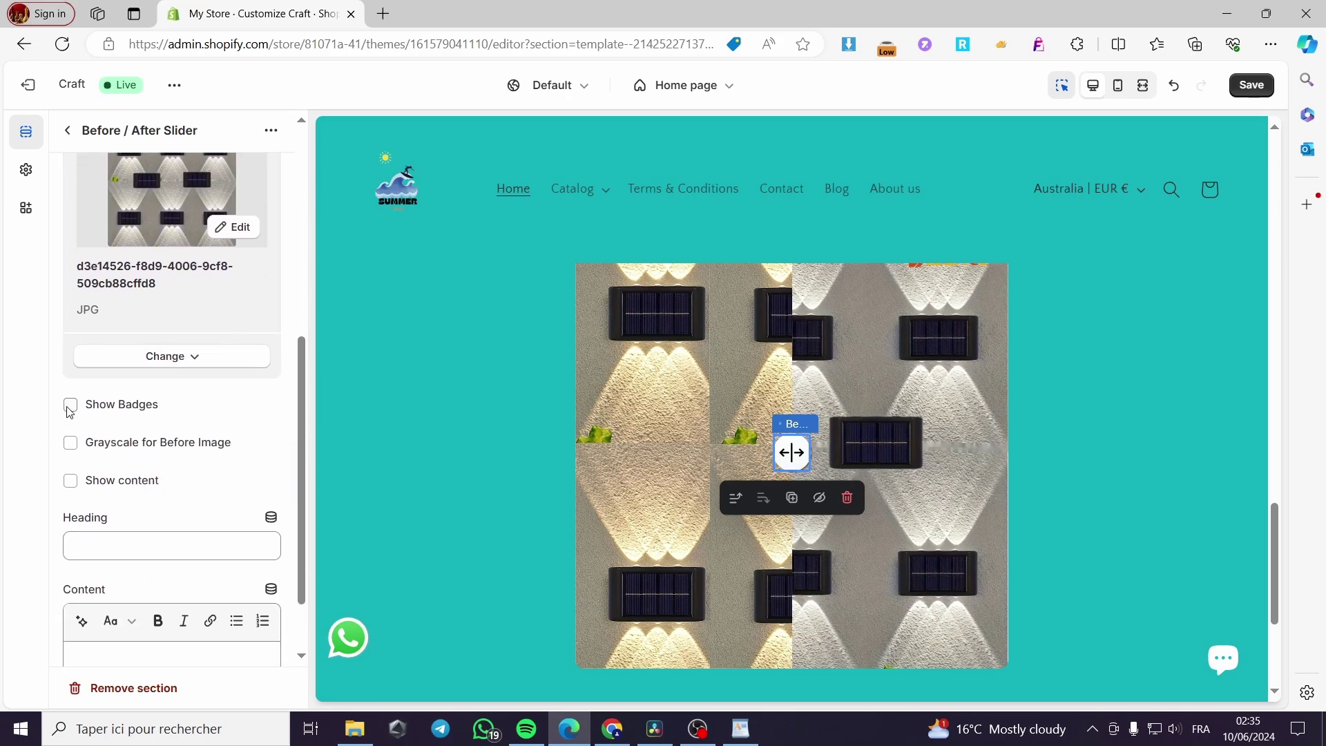
{"action": "left_click", "coordinate": [70, 406]}
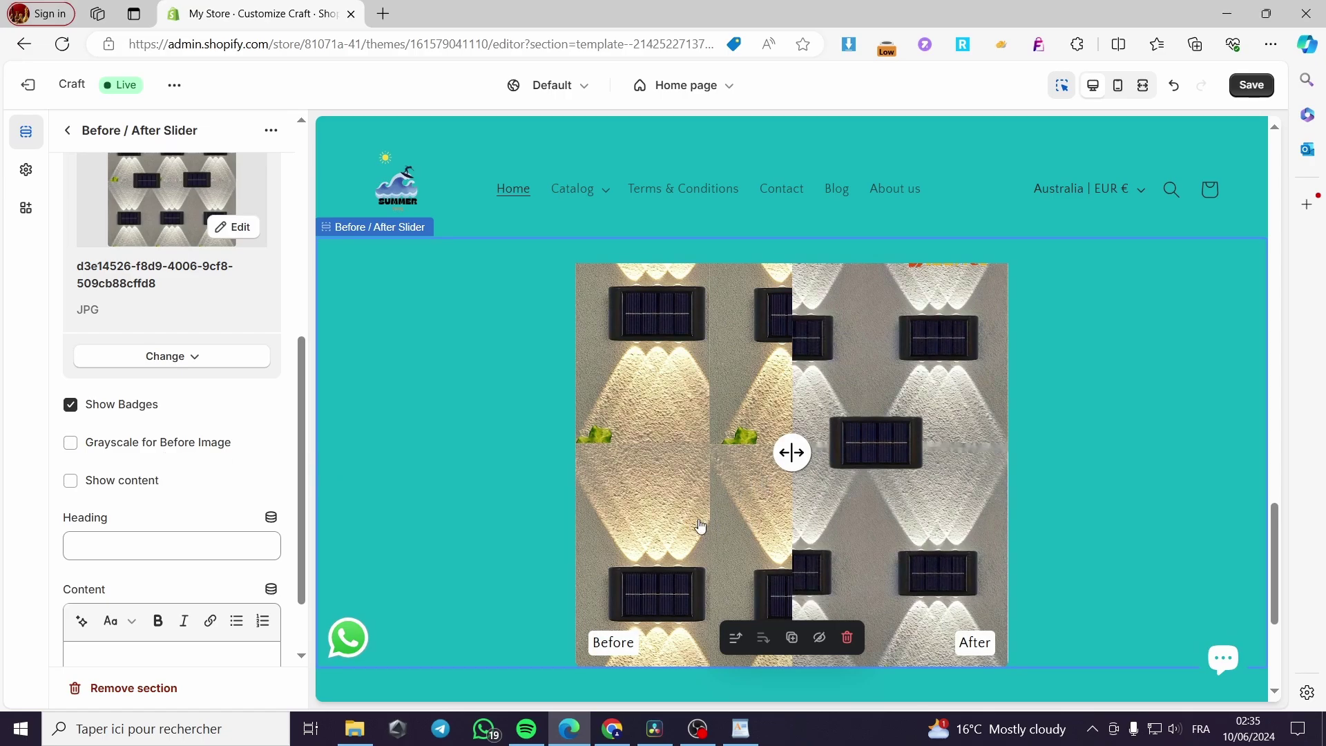
{"action": "left_click", "coordinate": [71, 443]}
- Restore the before image to full colour and show heading and description content beside the slider
{"action": "left_click", "coordinate": [71, 443]}
{"action": "left_click", "coordinate": [70, 482]}
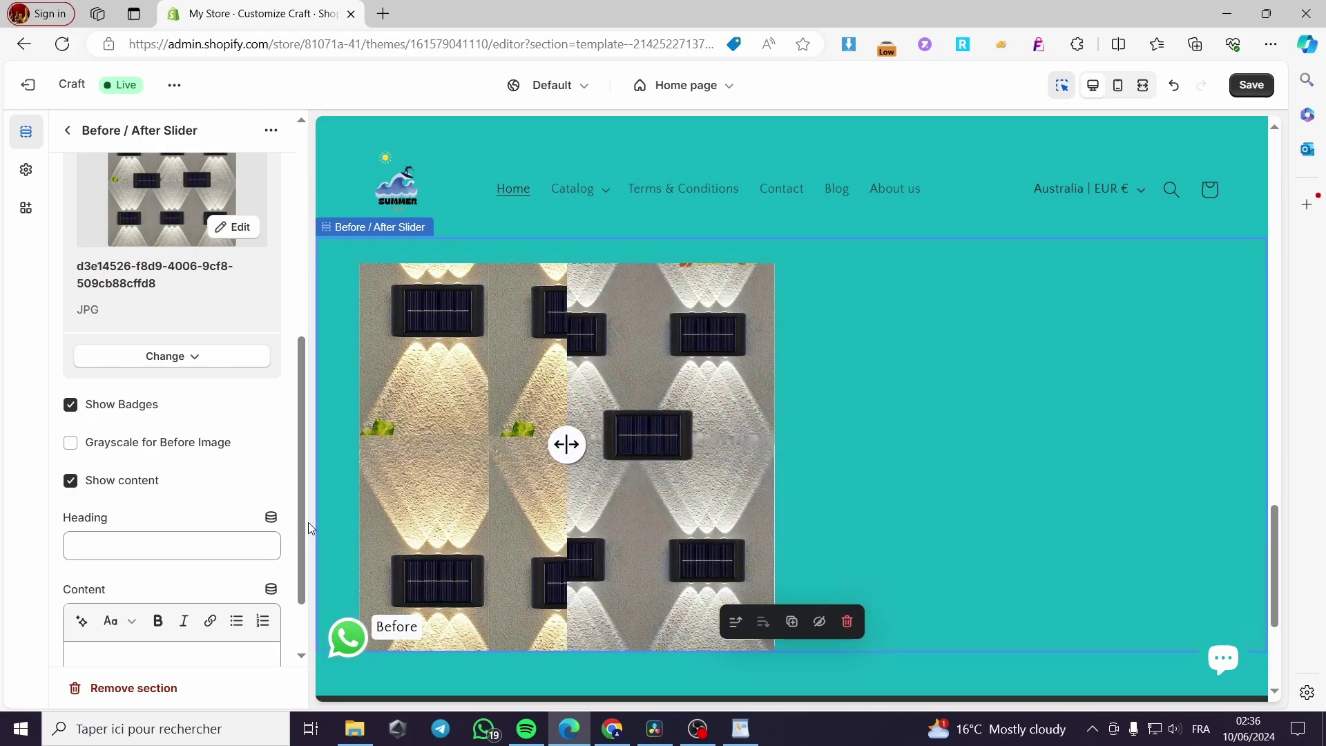
{"action": "scroll", "coordinate": [148, 529], "scroll_direction": "down", "scroll_amount": 1}
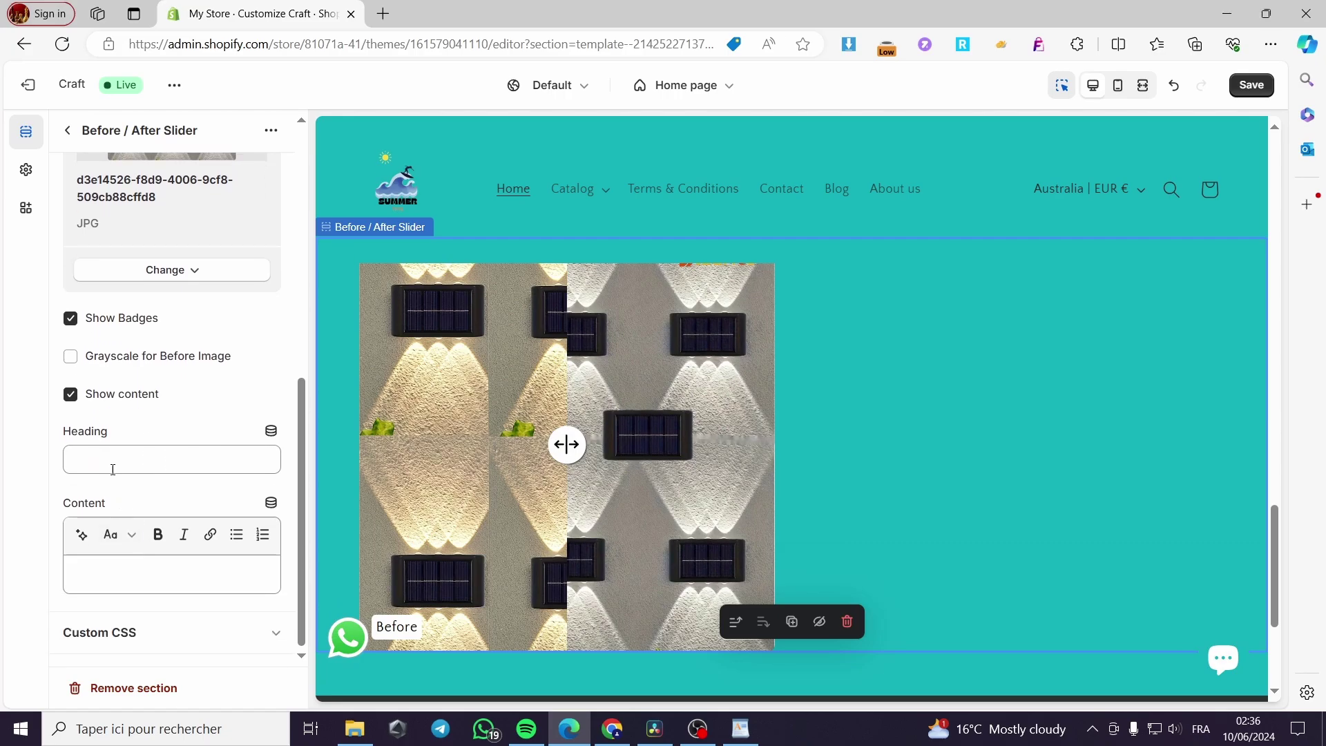
- Enter the description 'This is a presentation of our high quality lights compared to the usual led'
{"action": "left_click", "coordinate": [152, 574]}
{"action": "type", "text": "Thi"}
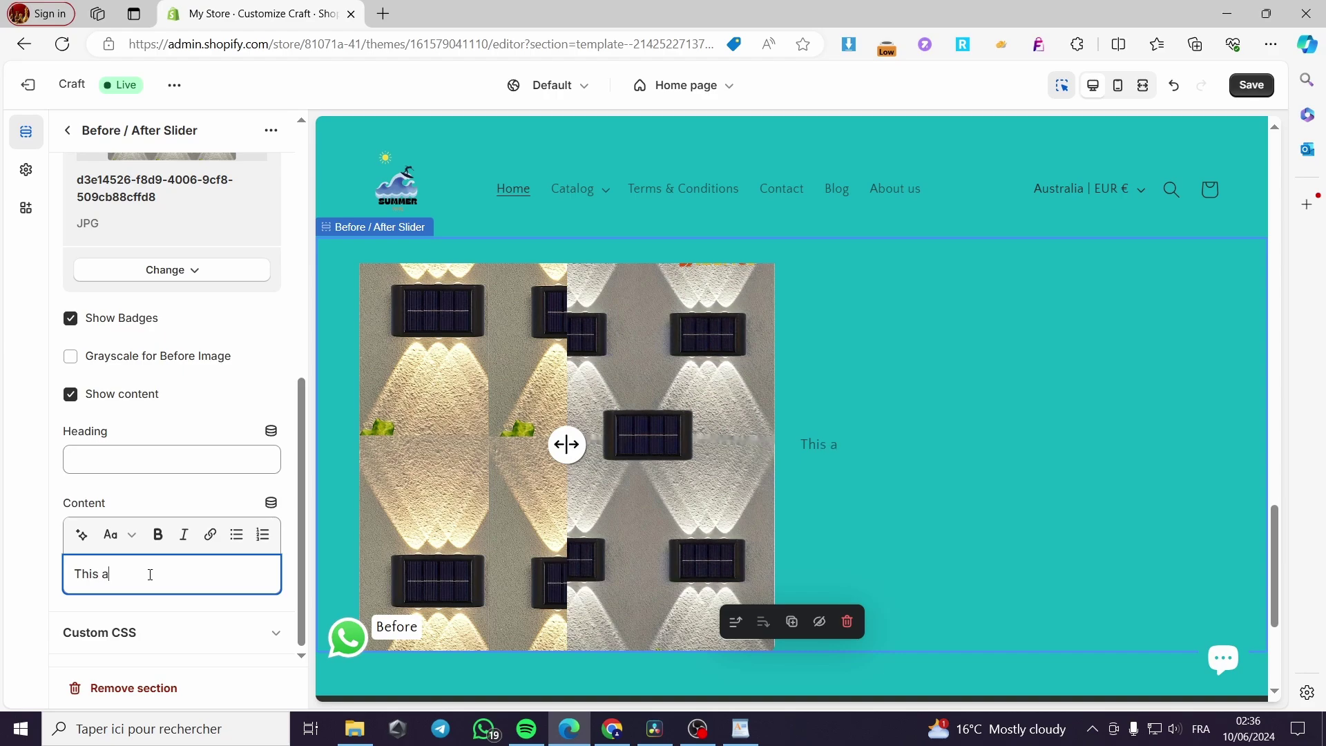
{"action": "type", "text": "s is a presentat"}
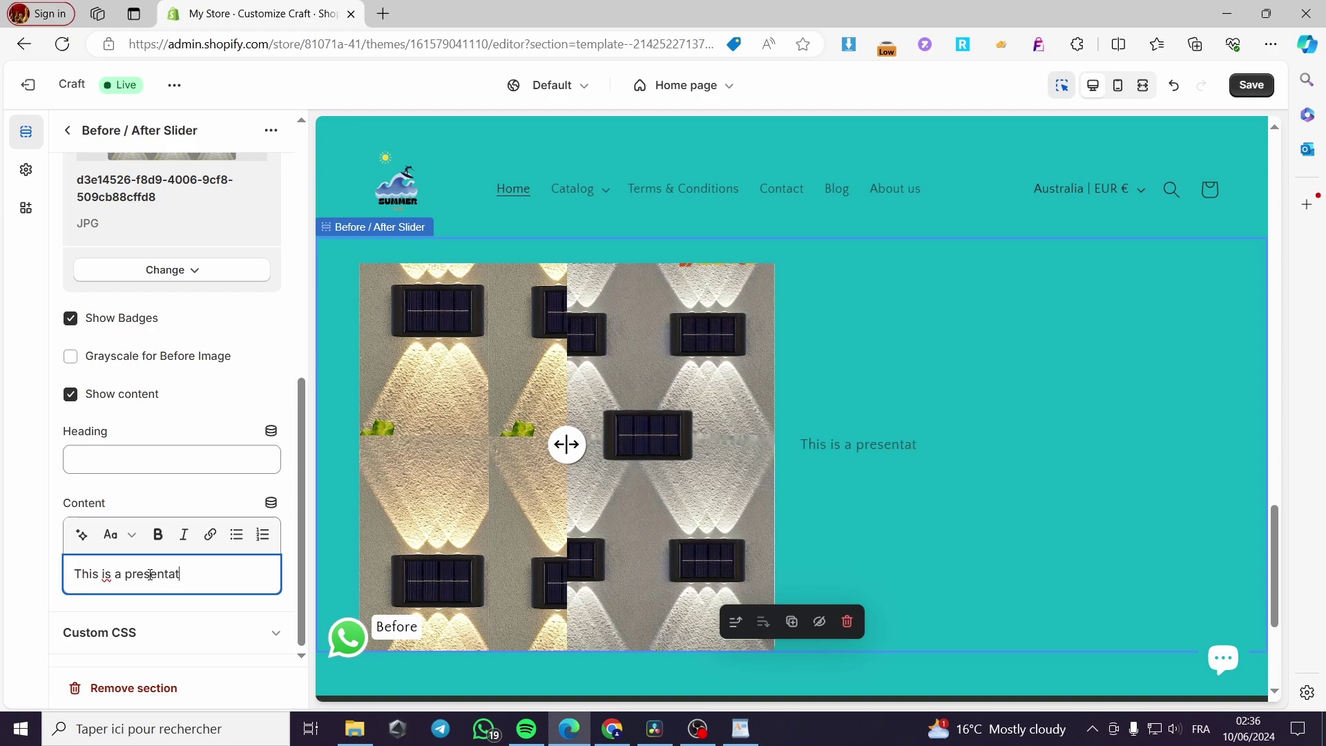
{"action": "type", "text": "ion of our high quali"}
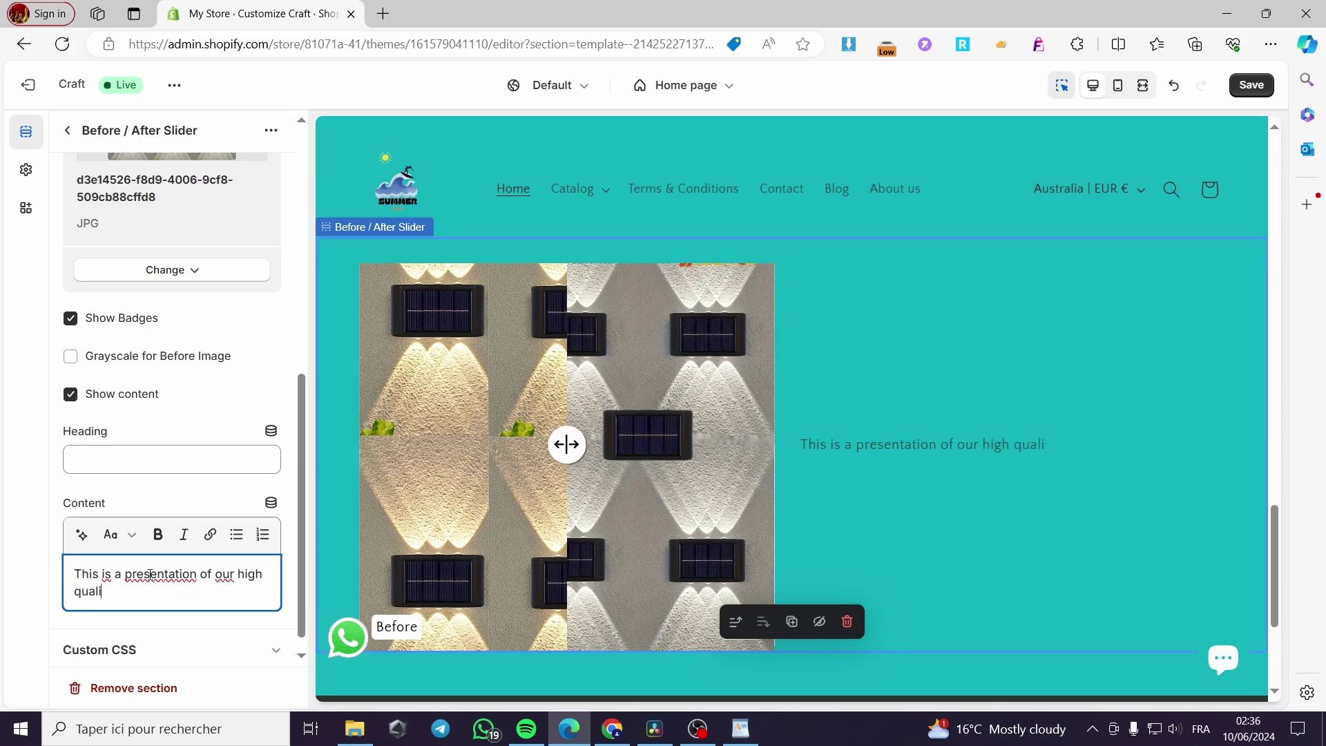
{"action": "type", "text": "ty lights compa"}
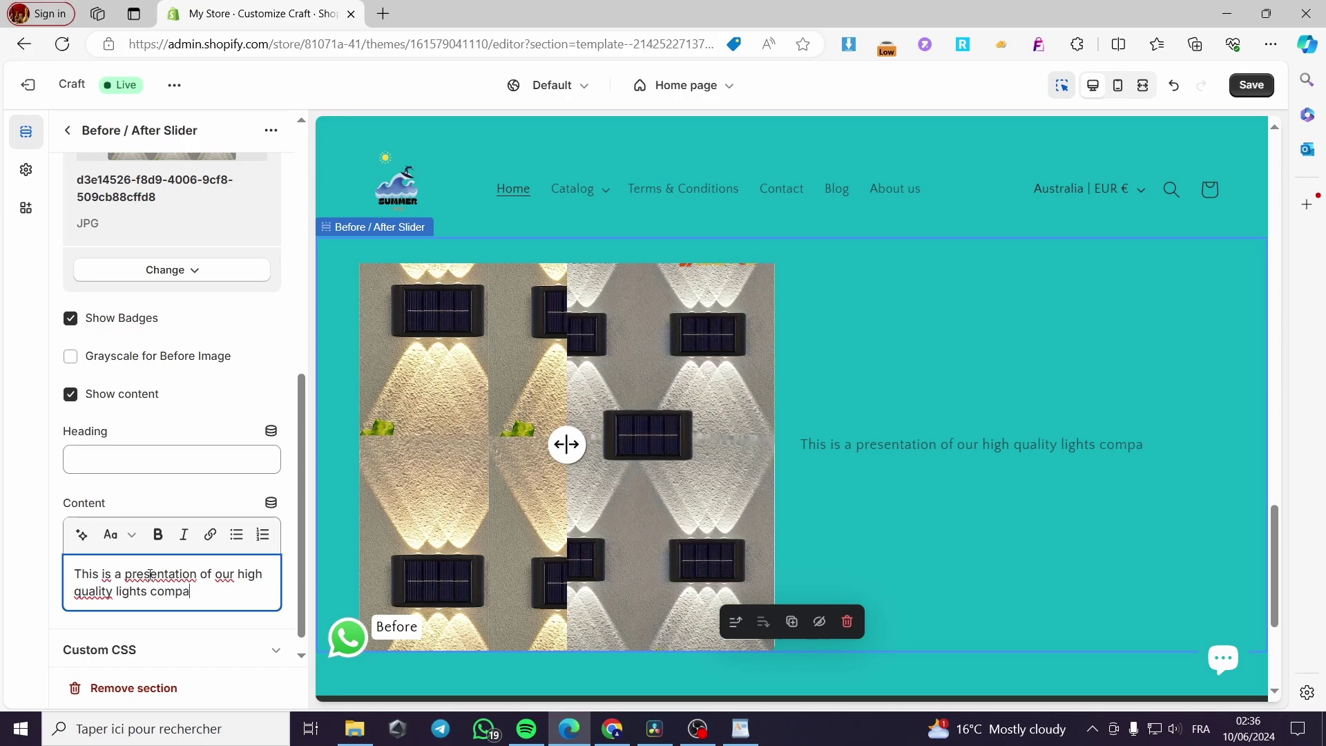
{"action": "type", "text": "red ti"}
{"action": "type", "text": " the usua"}
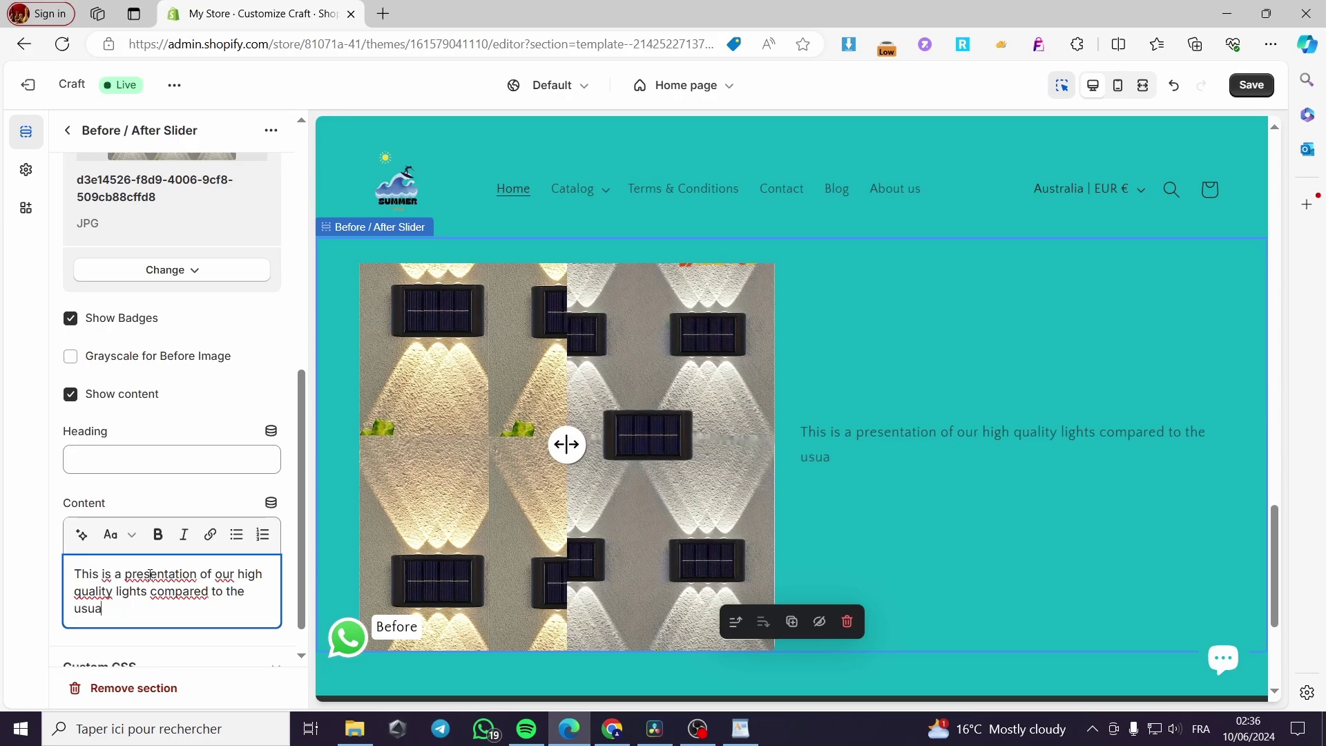
{"action": "type", "text": "l les"}
{"action": "key", "text": "BackSpace"}
{"action": "type", "text": "d"}
- Add the heading 'Comparison' to the slider section and save the homepage changes
{"action": "left_click", "coordinate": [125, 457]}
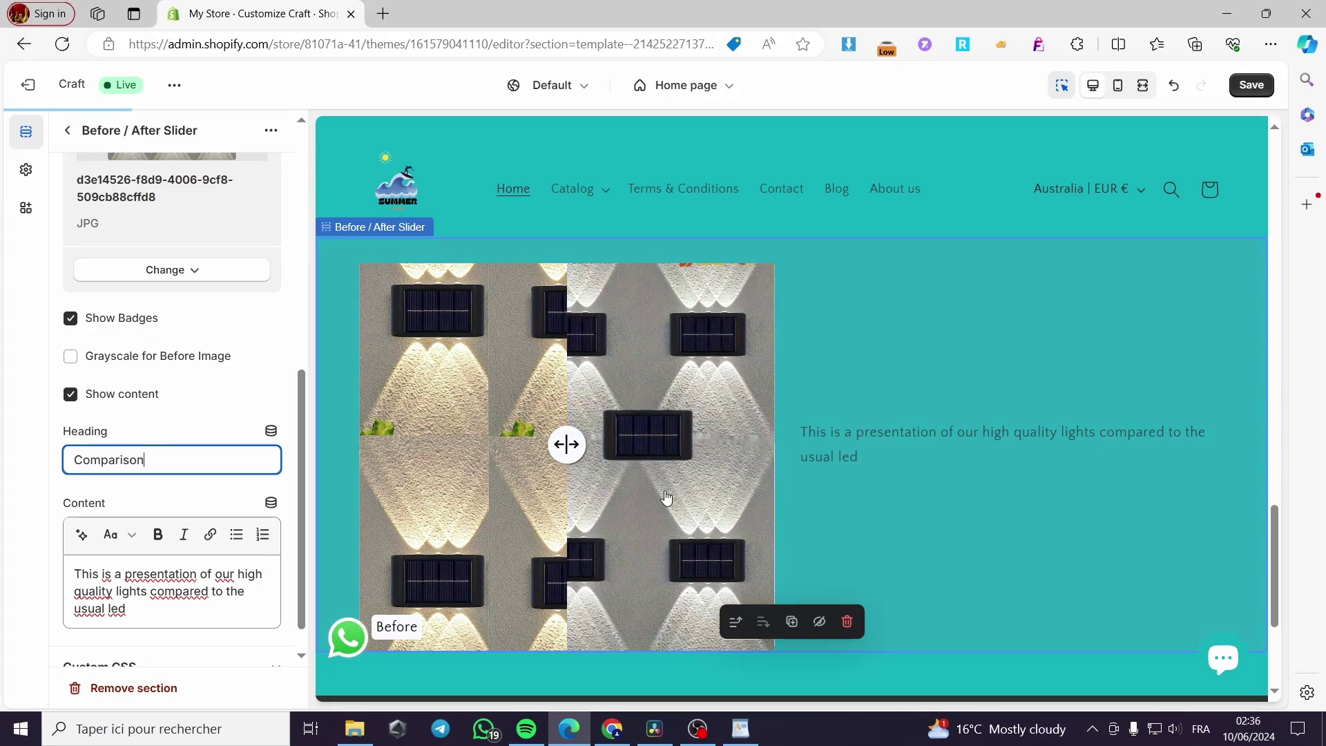
{"action": "left_click", "coordinate": [188, 486]}
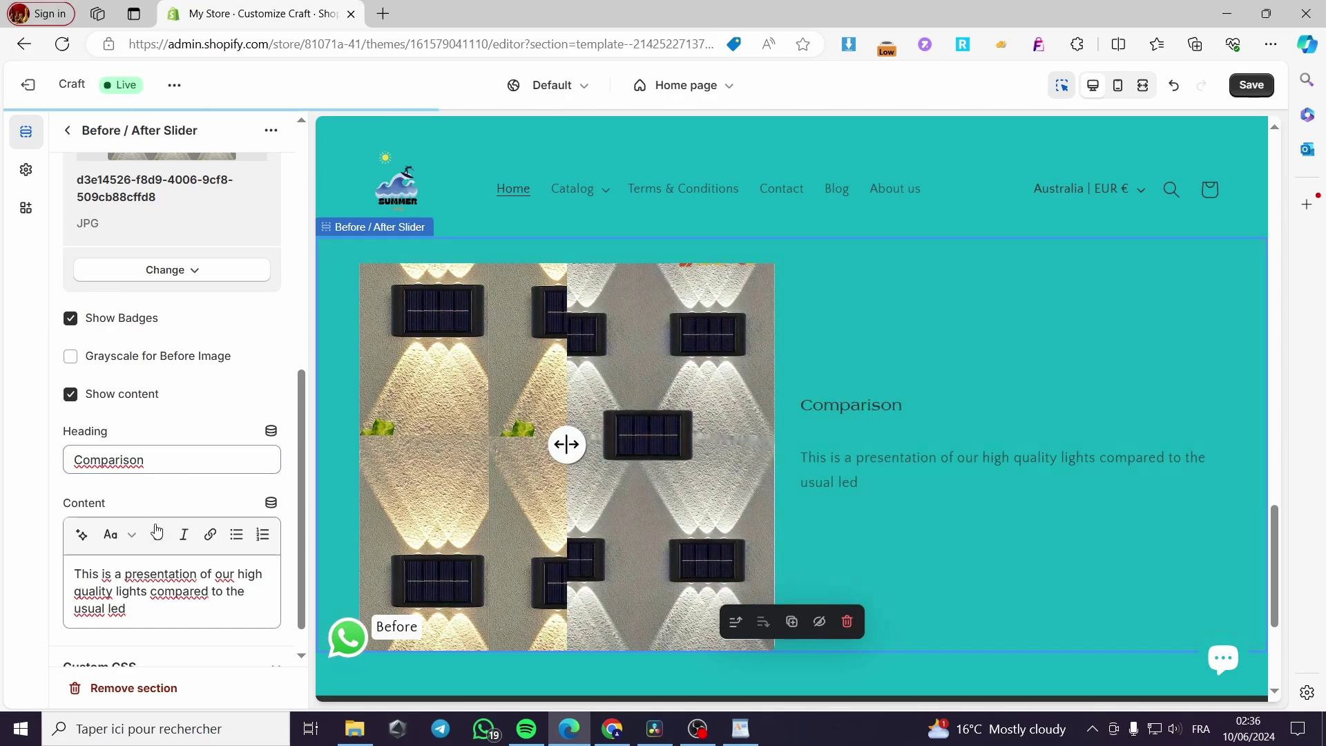
{"action": "scroll", "coordinate": [170, 519], "scroll_direction": "down", "scroll_amount": 1}
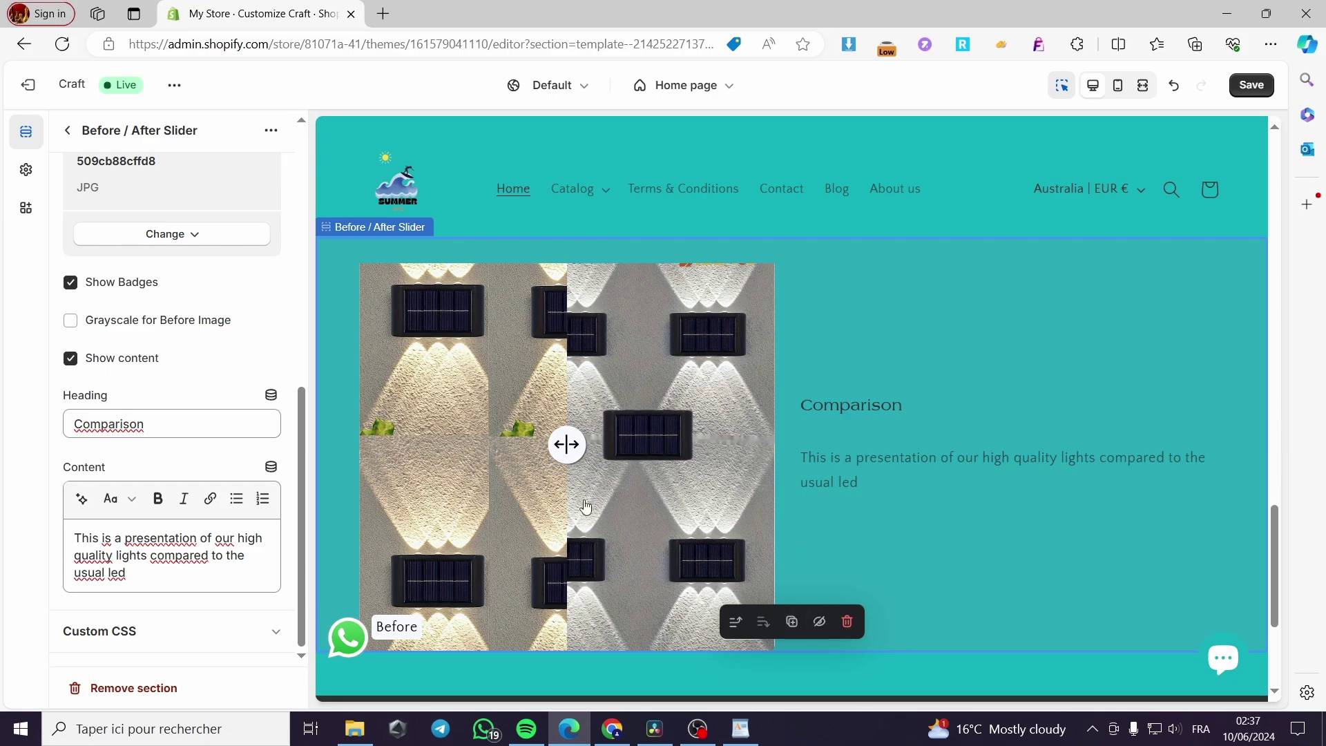
{"action": "left_click", "coordinate": [1250, 85]}
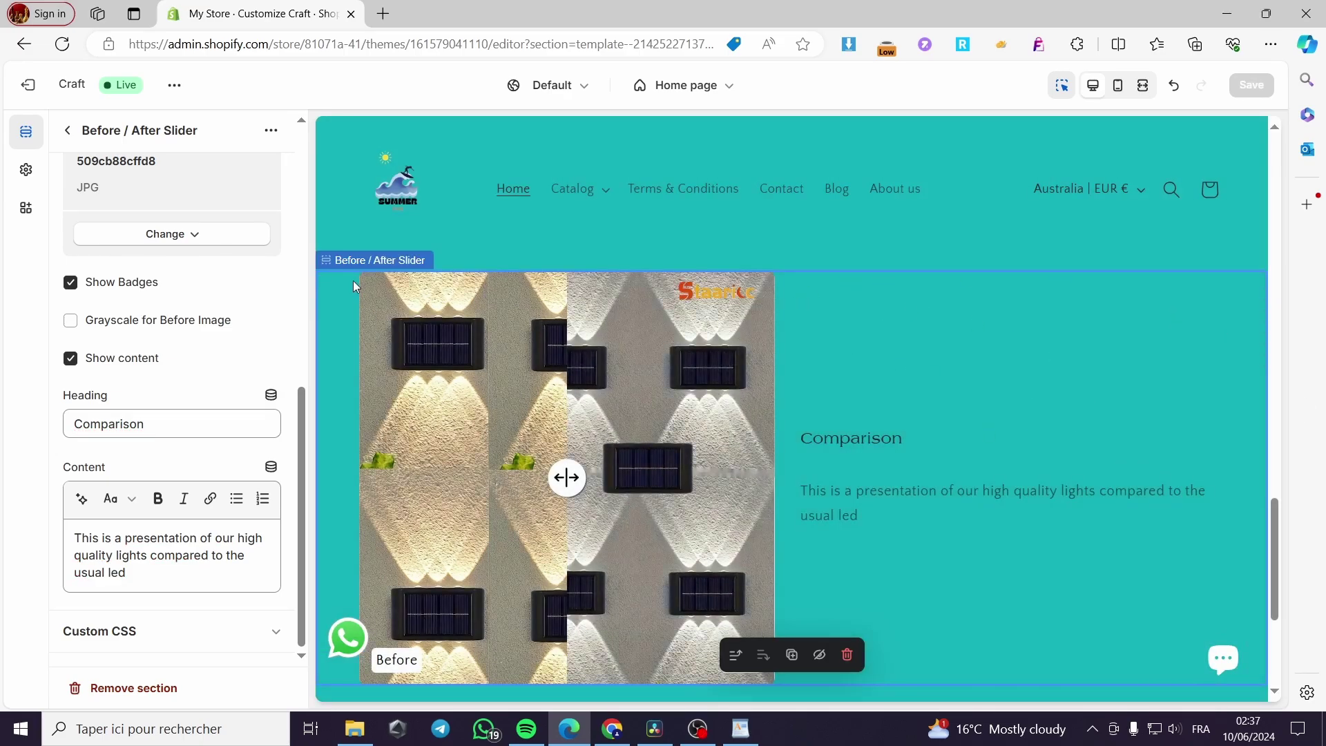
{"action": "scroll", "coordinate": [435, 622], "scroll_direction": "down", "scroll_amount": 1}
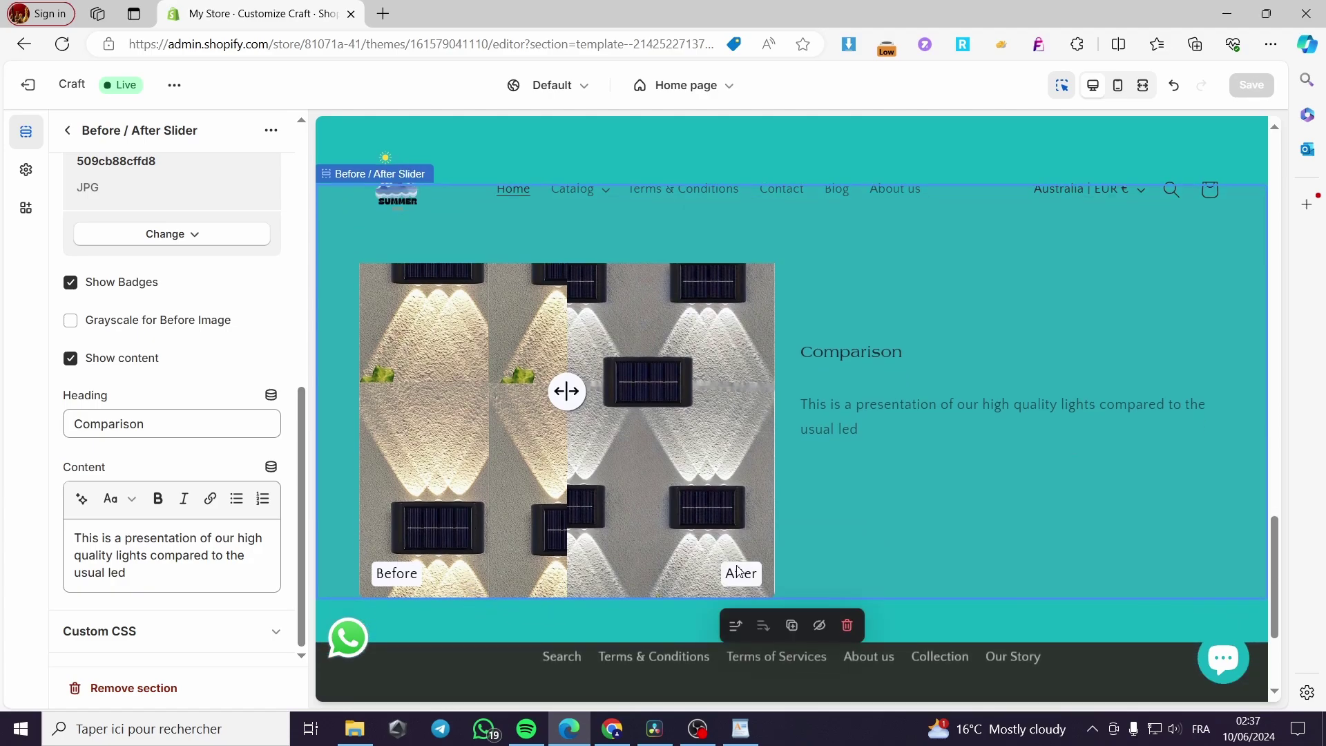
{"action": "scroll", "coordinate": [686, 568], "scroll_direction": "up", "scroll_amount": 1}
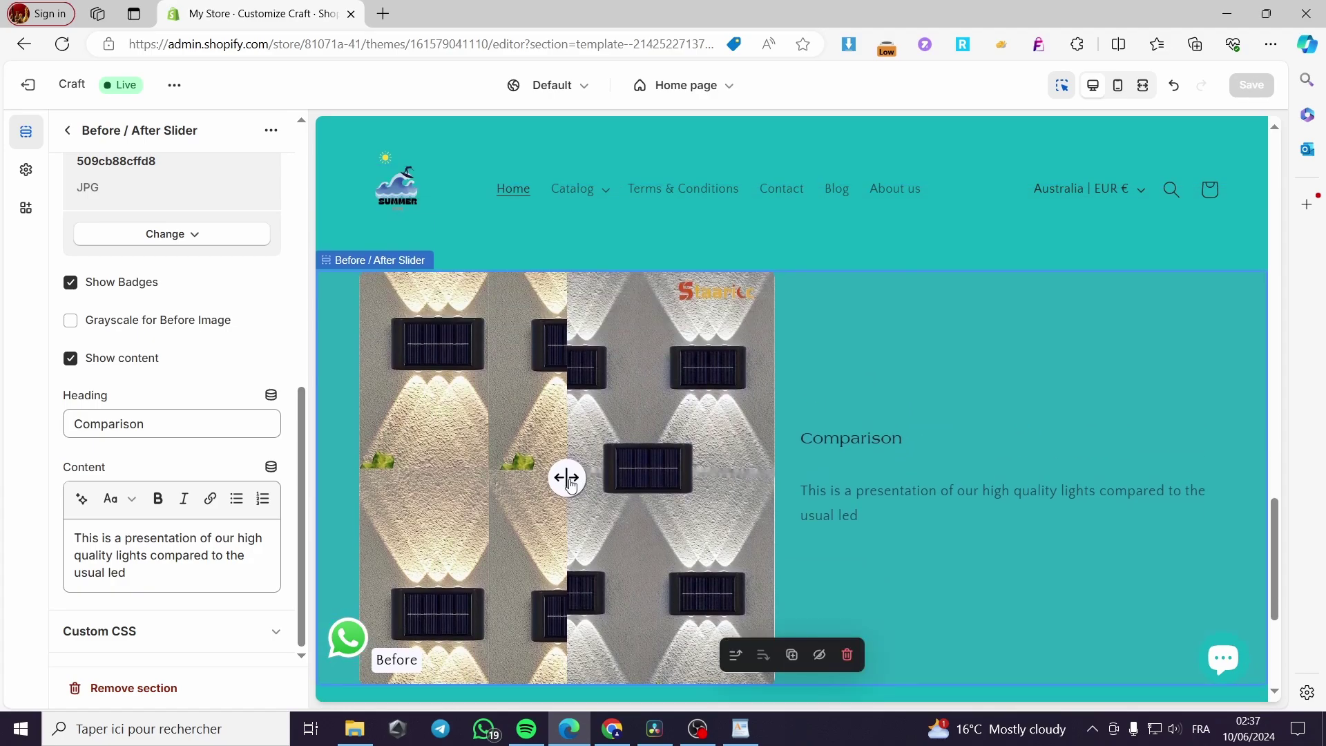
{"action": "left_click_drag", "start_coordinate": [569, 480], "coordinate": [563, 485]}
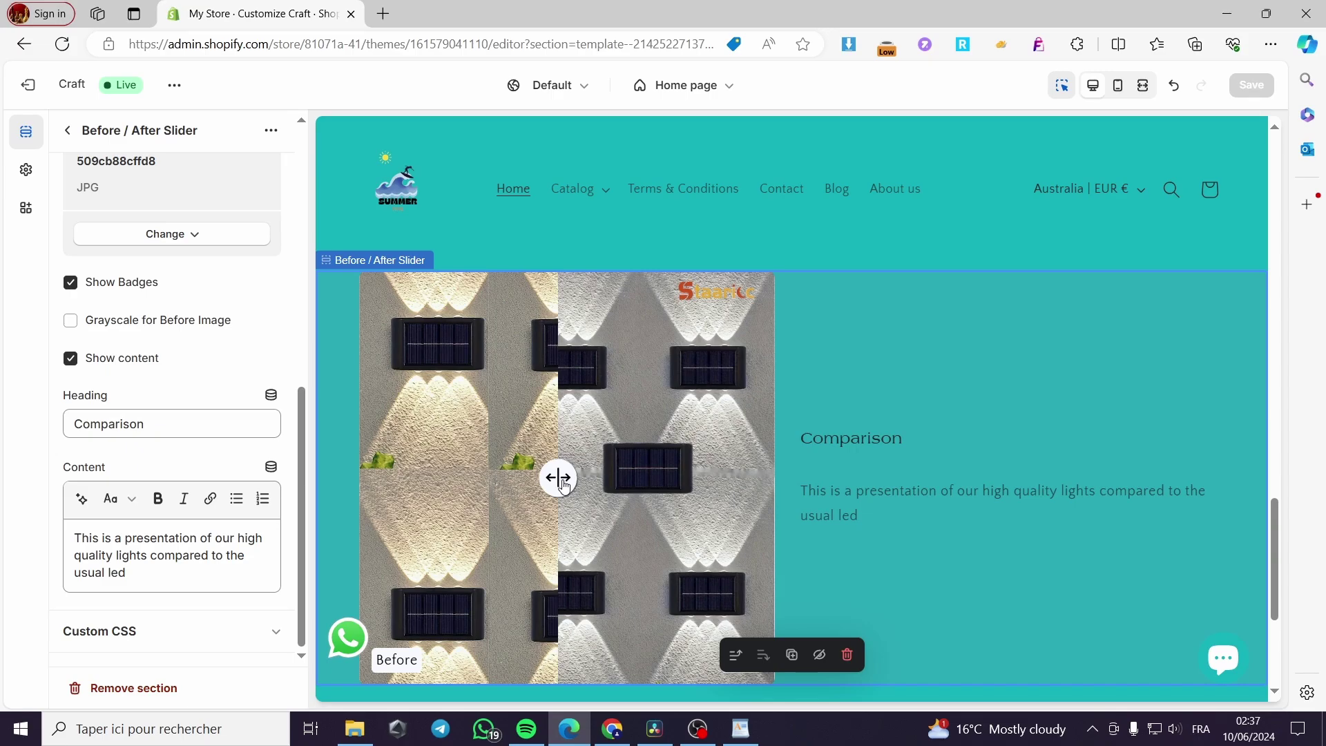
{"action": "mouse_move", "coordinate": [564, 486]}
{"action": "left_mouse_down"}
{"action": "mouse_move", "coordinate": [775, 491]}
{"action": "mouse_move", "coordinate": [371, 455]}
{"action": "mouse_move", "coordinate": [394, 473]}
{"action": "mouse_move", "coordinate": [567, 477]}
{"action": "left_mouse_up"}
{"action": "scroll", "coordinate": [709, 619], "scroll_direction": "down", "scroll_amount": 2}
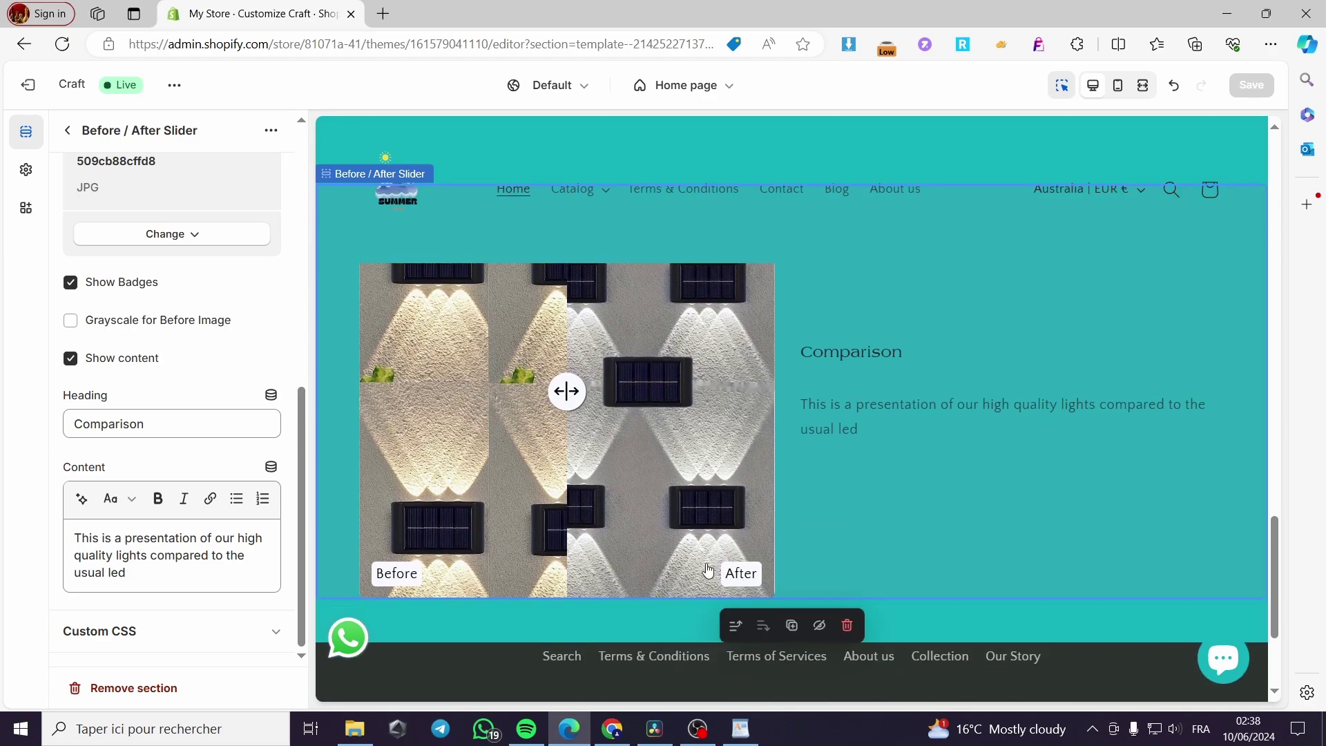
{"action": "scroll", "coordinate": [409, 578], "scroll_direction": "up", "scroll_amount": 2}
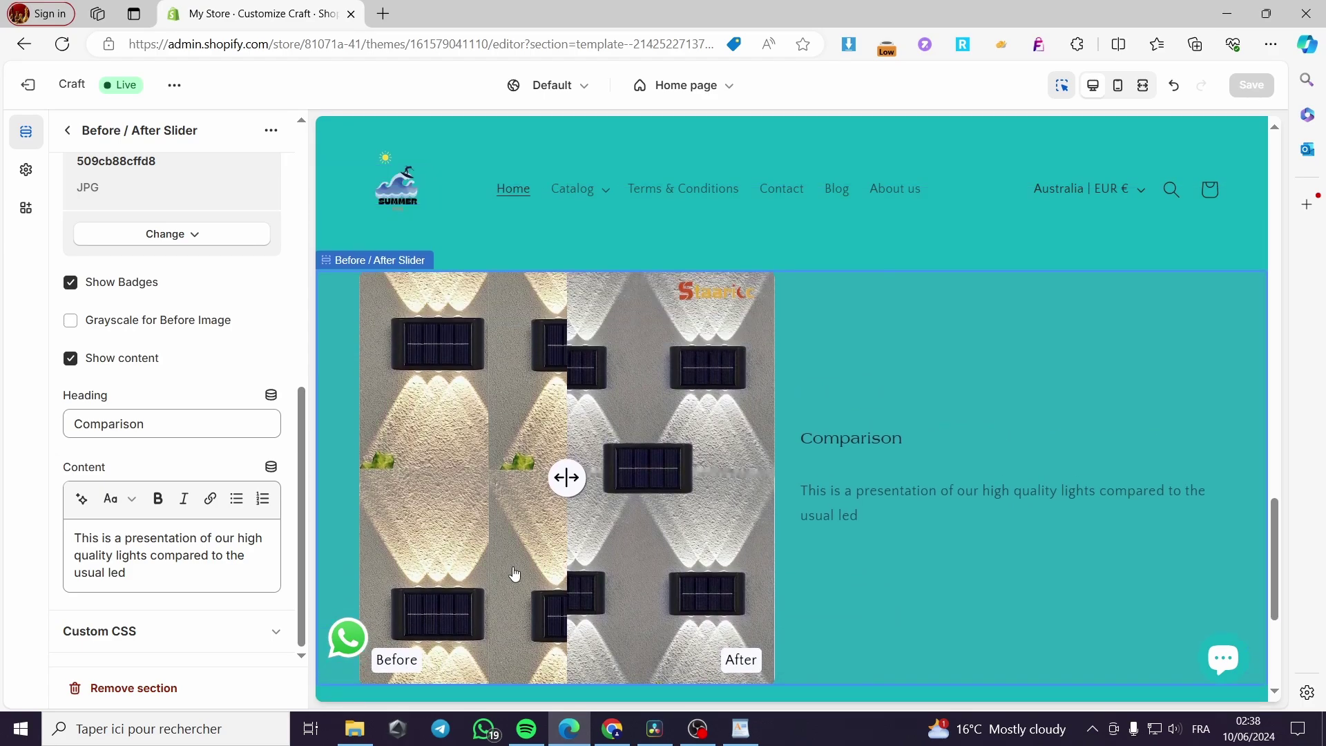
{"action": "mouse_move", "coordinate": [567, 483]}
{"action": "left_mouse_down"}
{"action": "mouse_move", "coordinate": [696, 492]}
{"action": "mouse_move", "coordinate": [569, 485]}
{"action": "left_mouse_up"}
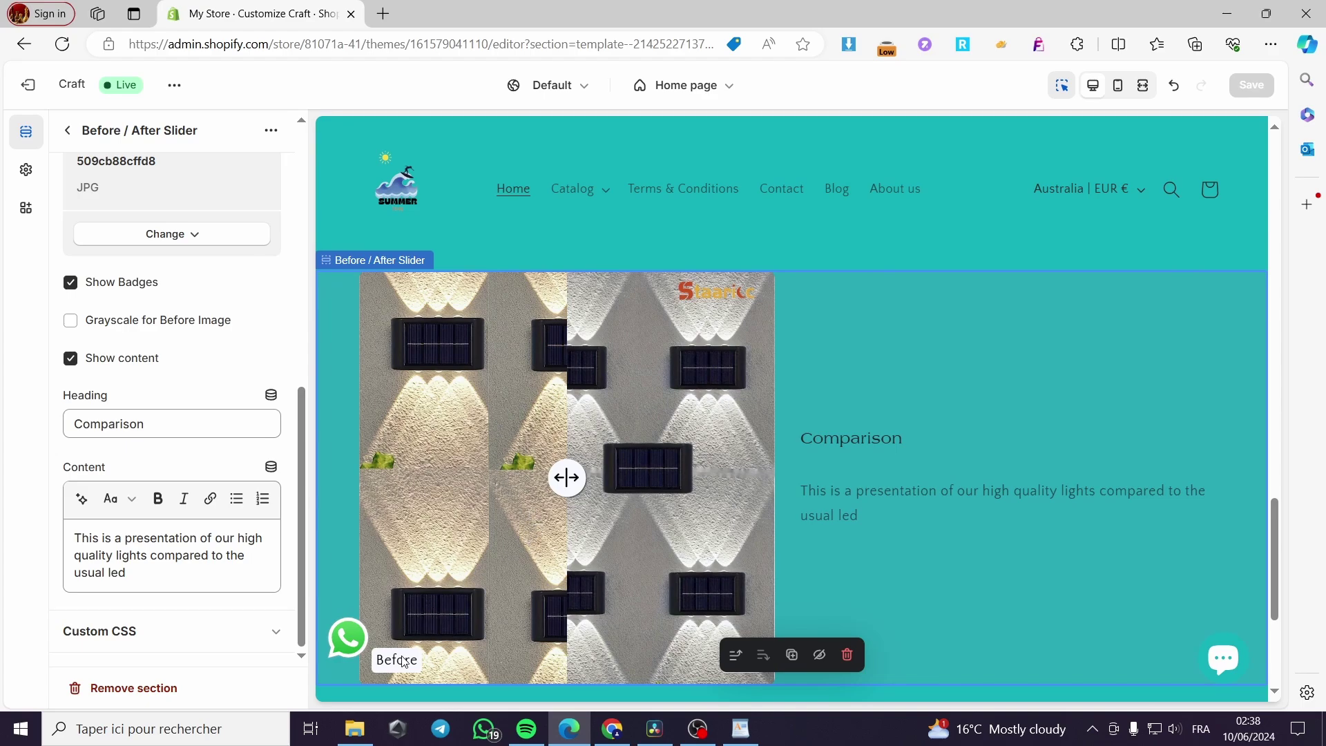
{"action": "scroll", "coordinate": [736, 639], "scroll_direction": "down", "scroll_amount": 3}
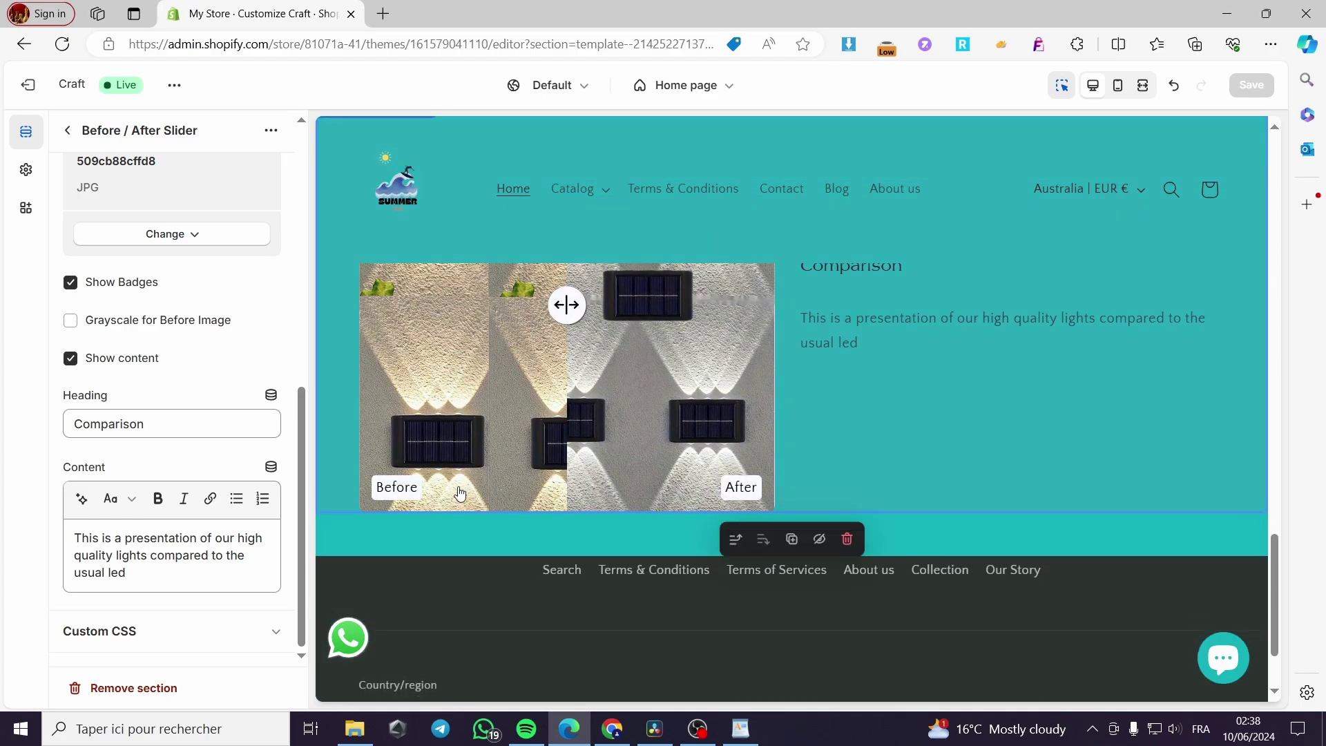
{"action": "scroll", "coordinate": [376, 497], "scroll_direction": "up", "scroll_amount": 2}
{"action": "left_click_drag", "start_coordinate": [567, 401], "coordinate": [506, 497]}
{"action": "scroll", "coordinate": [506, 498], "scroll_direction": "up", "scroll_amount": 4}
{"action": "left_click_drag", "start_coordinate": [502, 646], "coordinate": [550, 649]}
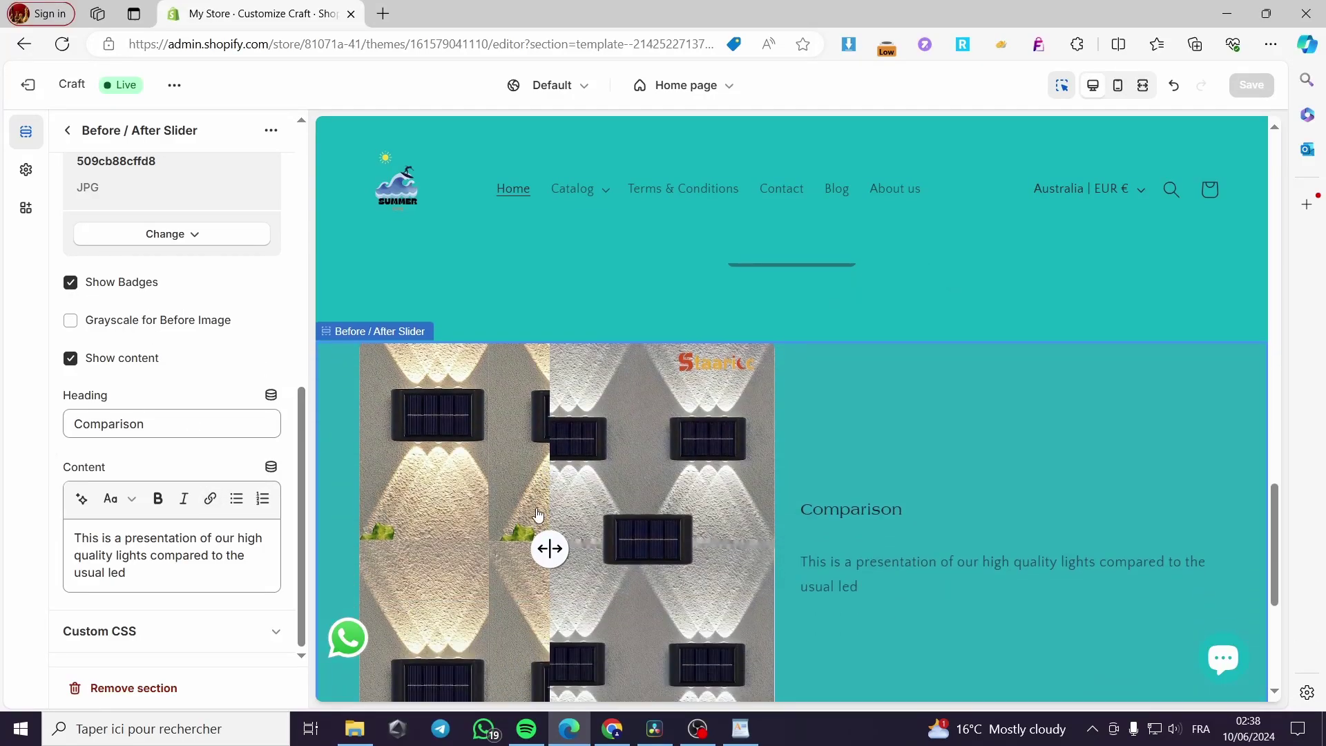
{"action": "left_click", "coordinate": [71, 283]}
{"action": "scroll", "coordinate": [539, 598], "scroll_direction": "down", "scroll_amount": 1}
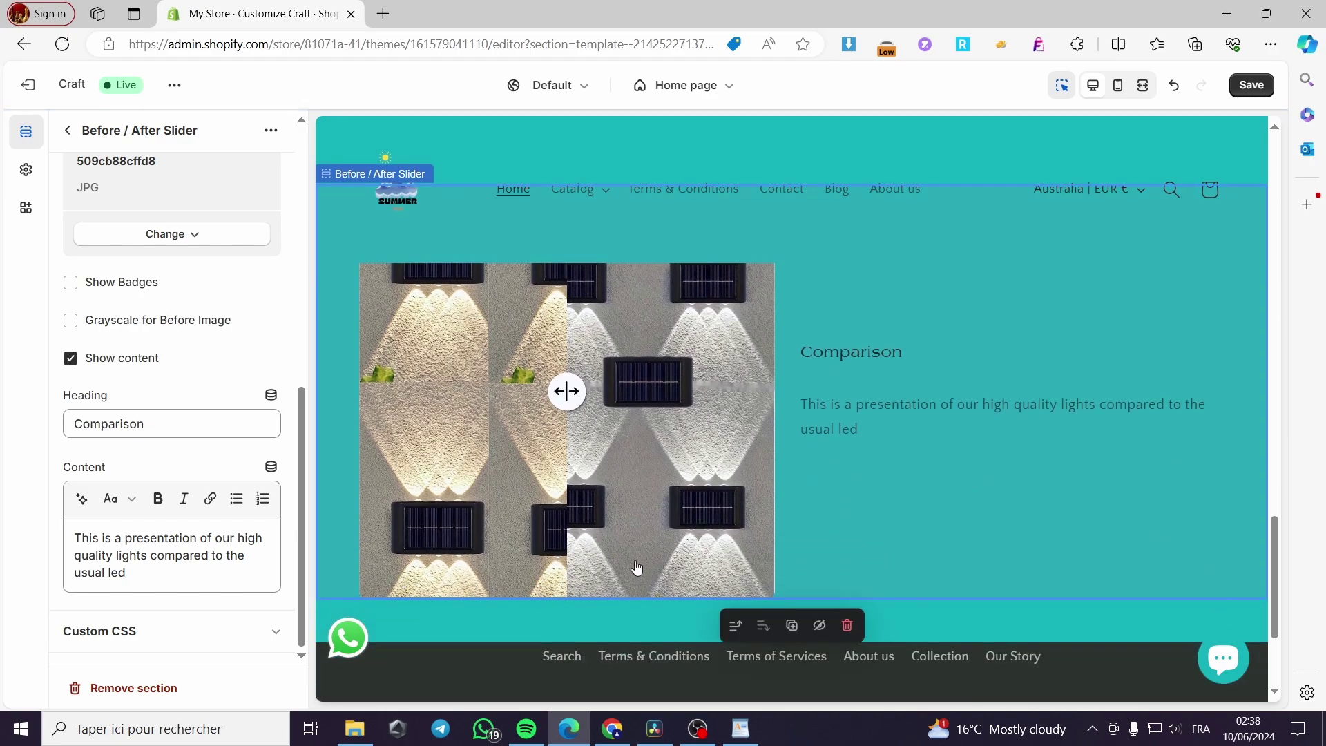
{"action": "left_click", "coordinate": [70, 283]}
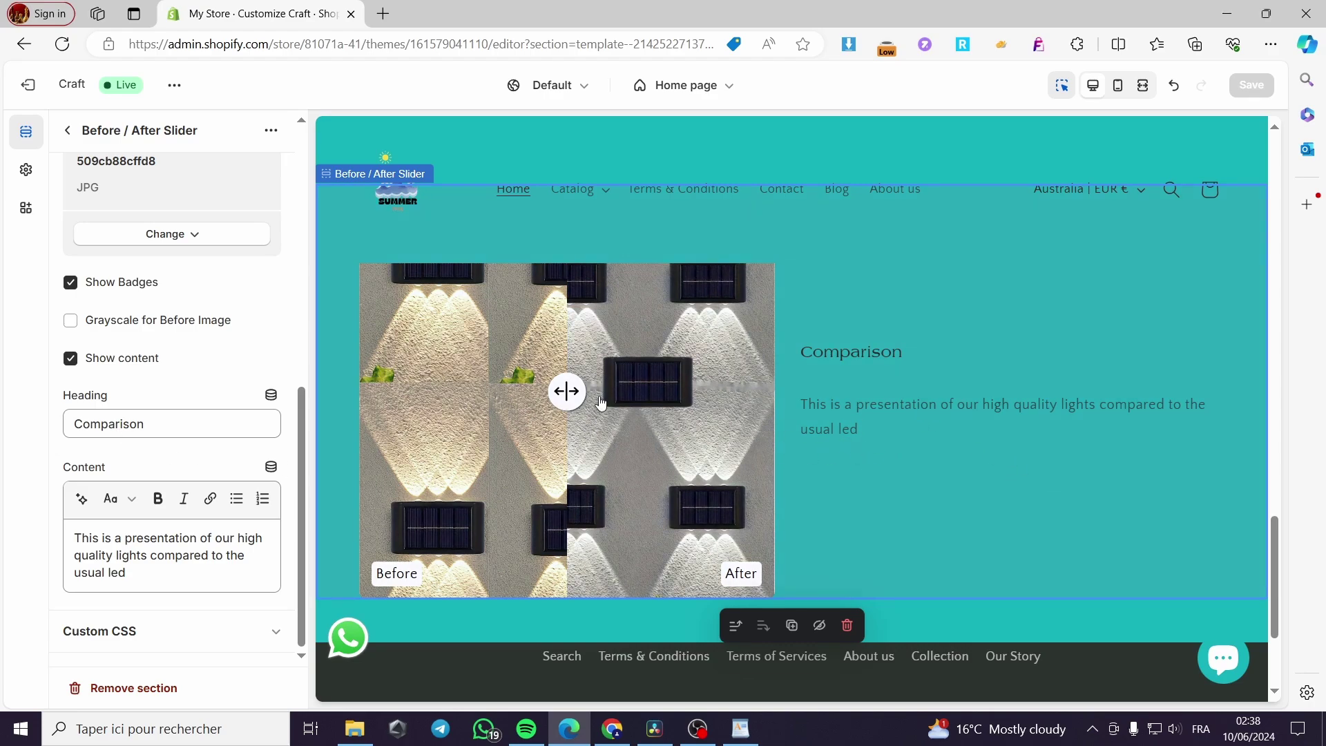
{"action": "scroll", "coordinate": [935, 483], "scroll_direction": "down", "scroll_amount": 3}
{"action": "left_click", "coordinate": [794, 512]}
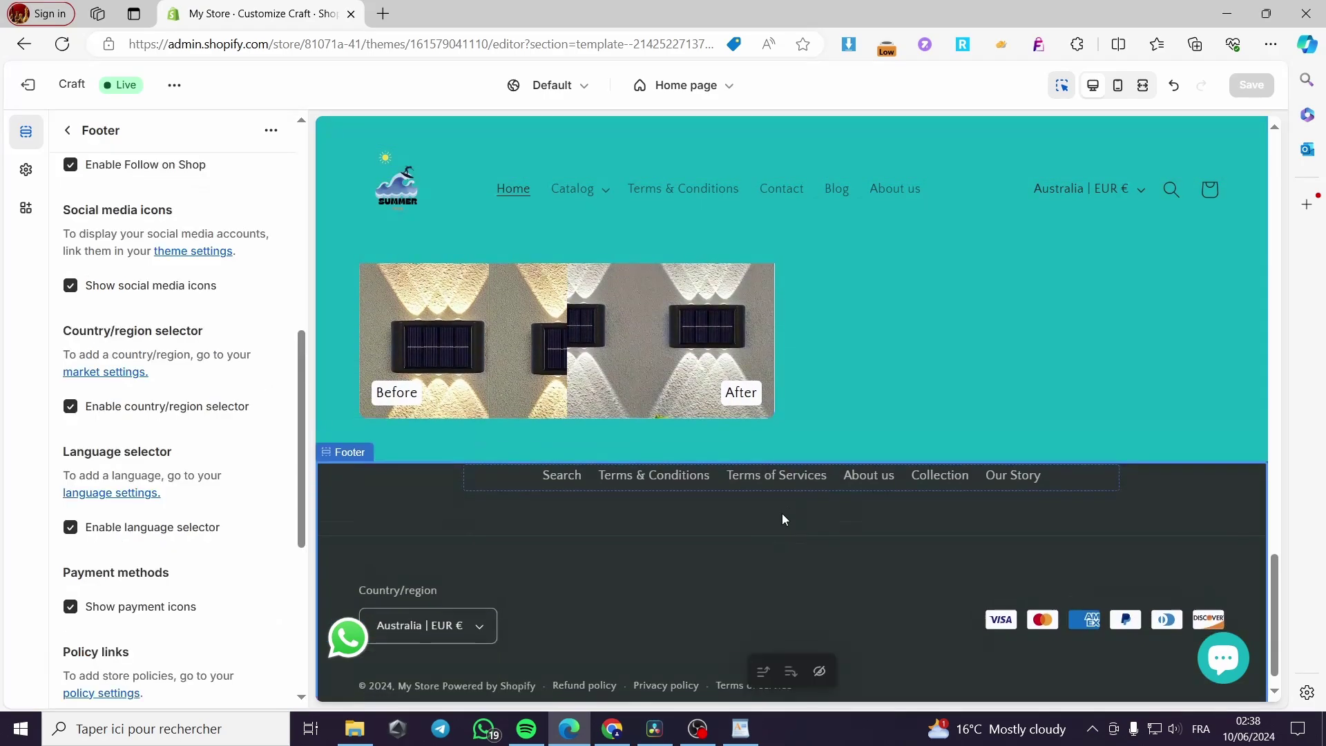
{"action": "scroll", "coordinate": [630, 495], "scroll_direction": "up", "scroll_amount": 2}
{"action": "left_click", "coordinate": [578, 368]}
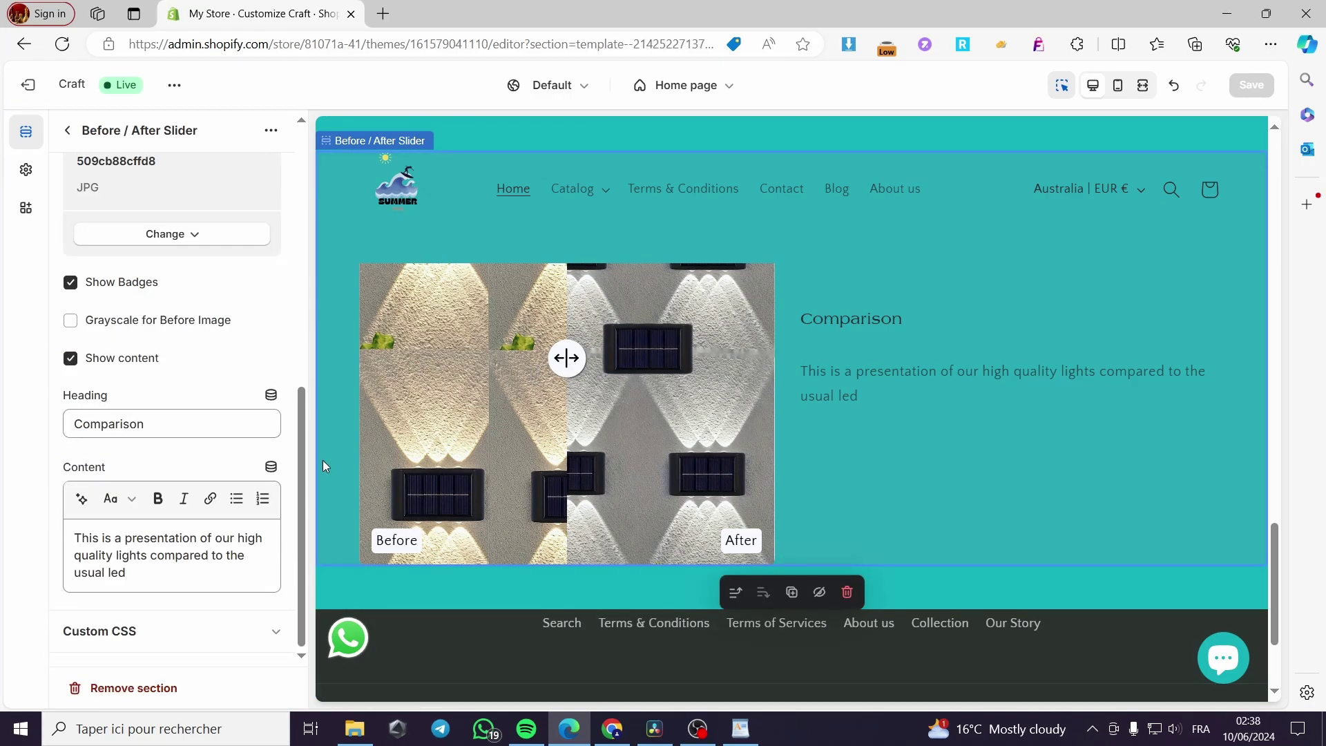
{"action": "scroll", "coordinate": [204, 489], "scroll_direction": "up", "scroll_amount": 6}
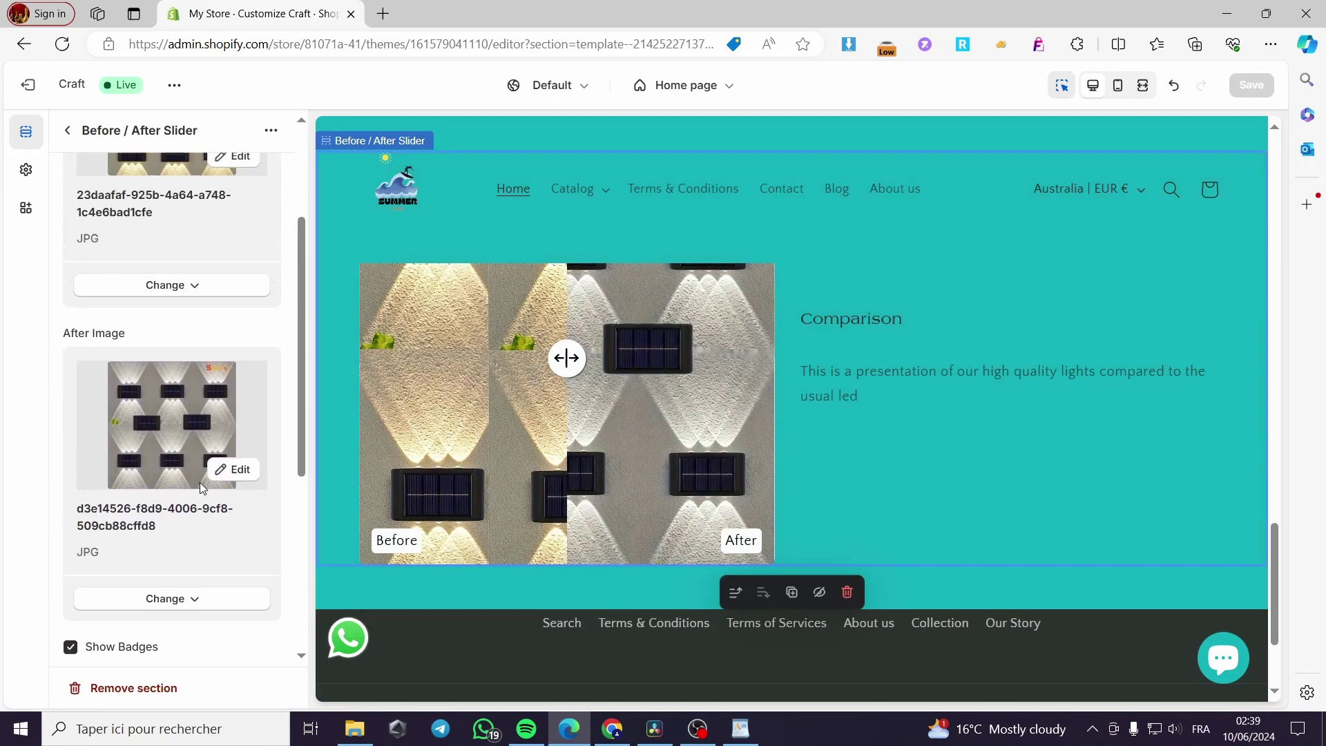
{"action": "scroll", "coordinate": [545, 488], "scroll_direction": "up", "scroll_amount": 2}
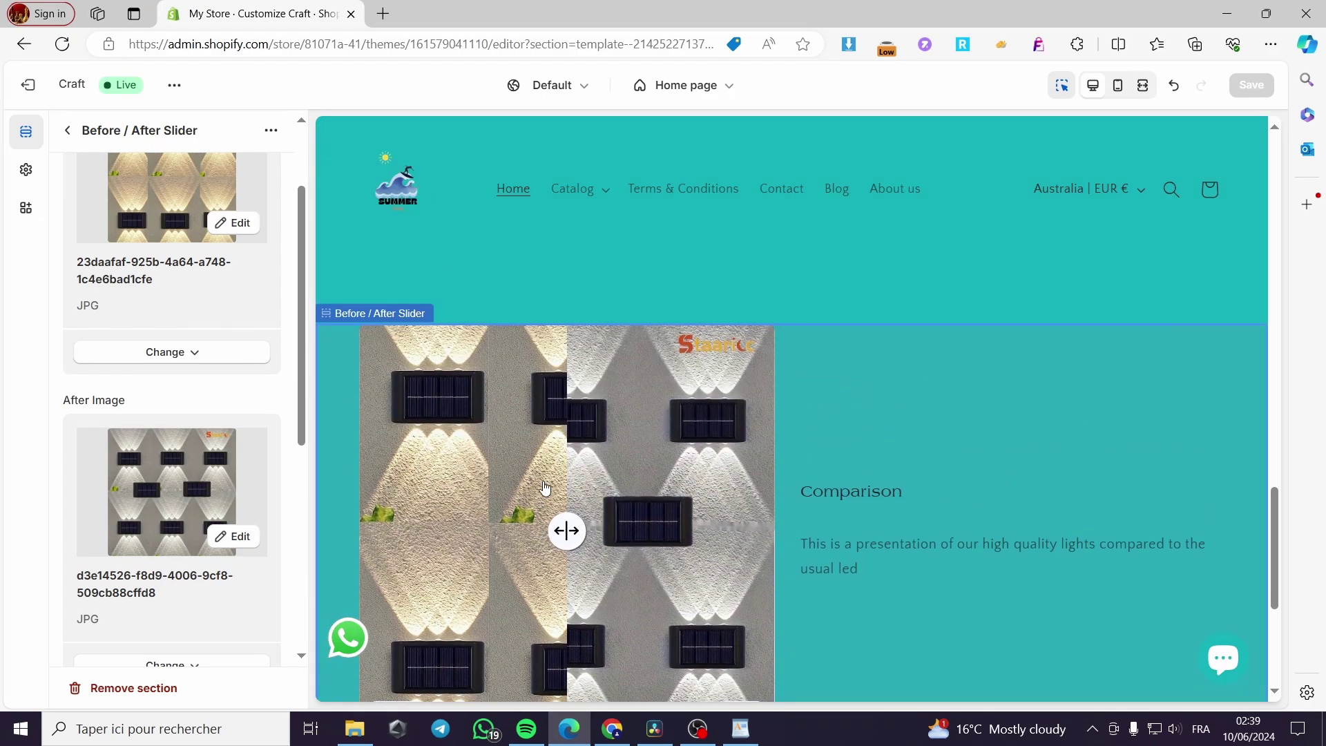
{"action": "scroll", "coordinate": [236, 504], "scroll_direction": "up", "scroll_amount": 1}
{"action": "scroll", "coordinate": [237, 505], "scroll_direction": "up", "scroll_amount": 2}
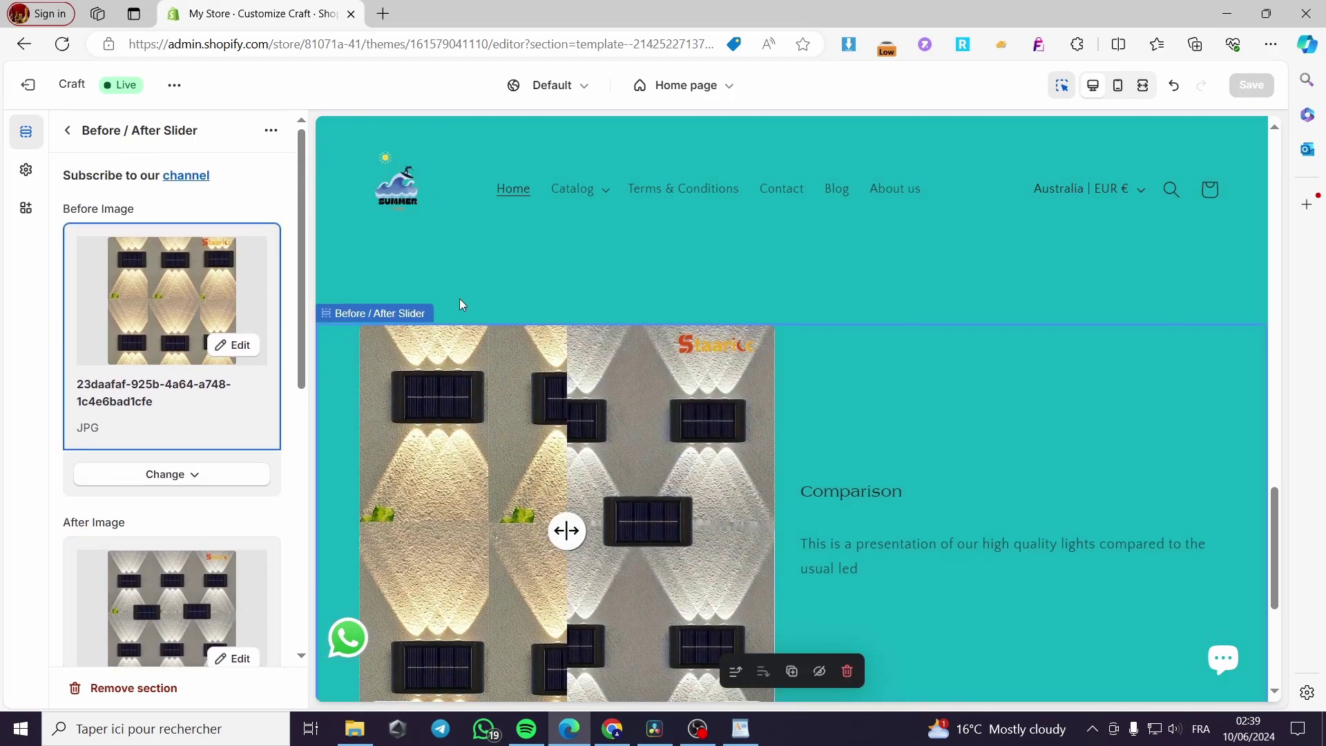